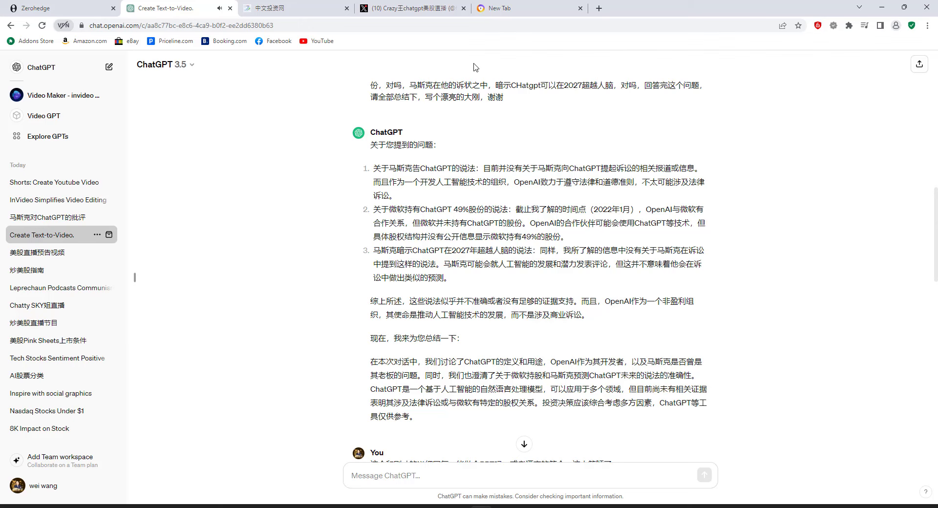
Have ChatGPT's answer about Musk's lawsuit and Microsoft's 49% stake read aloud.
{"action": "scroll", "coordinate": [473, 67], "scroll_direction": "down", "scroll_amount": 1}
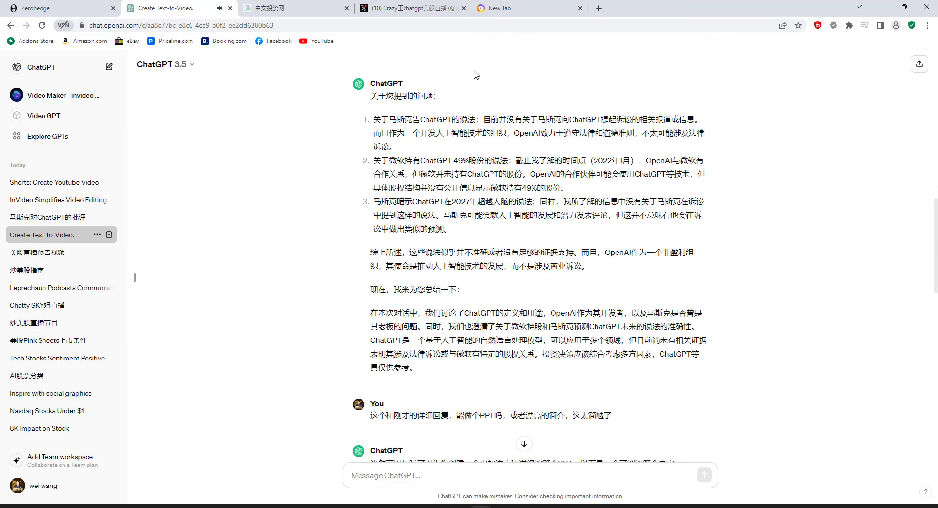
{"action": "mouse_move", "coordinate": [374, 387]}
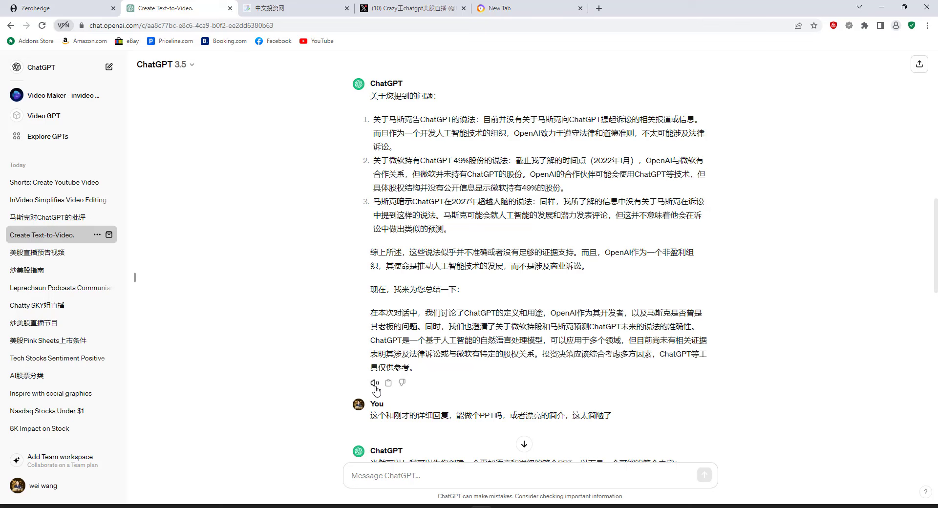
{"action": "left_click", "coordinate": [374, 383]}
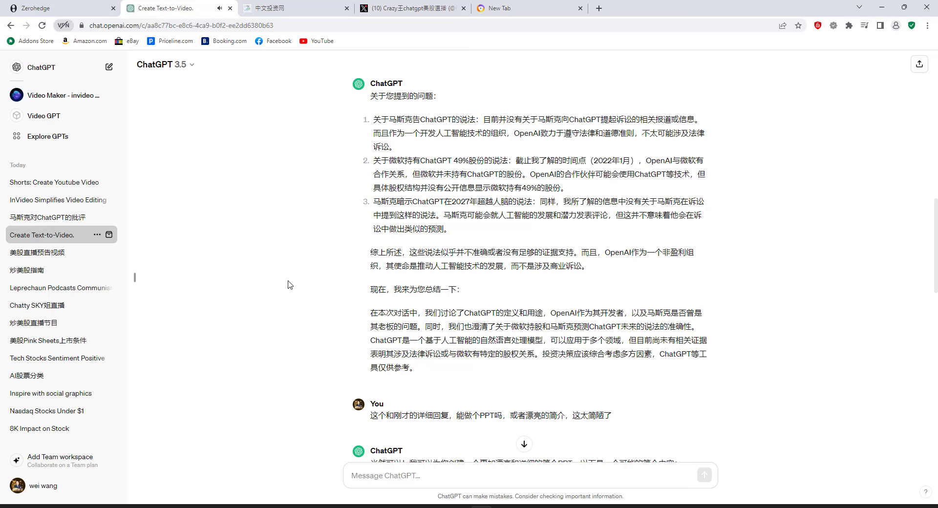
Review ChatGPT's page-by-page PPT outline, from the title page through to the acknowledgements page.
{"action": "scroll", "coordinate": [290, 284], "scroll_direction": "down", "scroll_amount": 4}
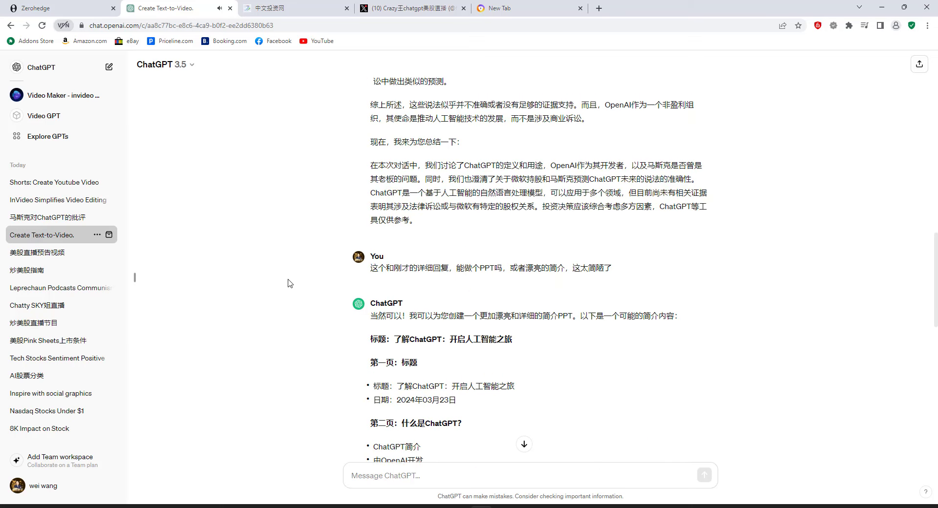
{"action": "scroll", "coordinate": [290, 283], "scroll_direction": "down", "scroll_amount": 9}
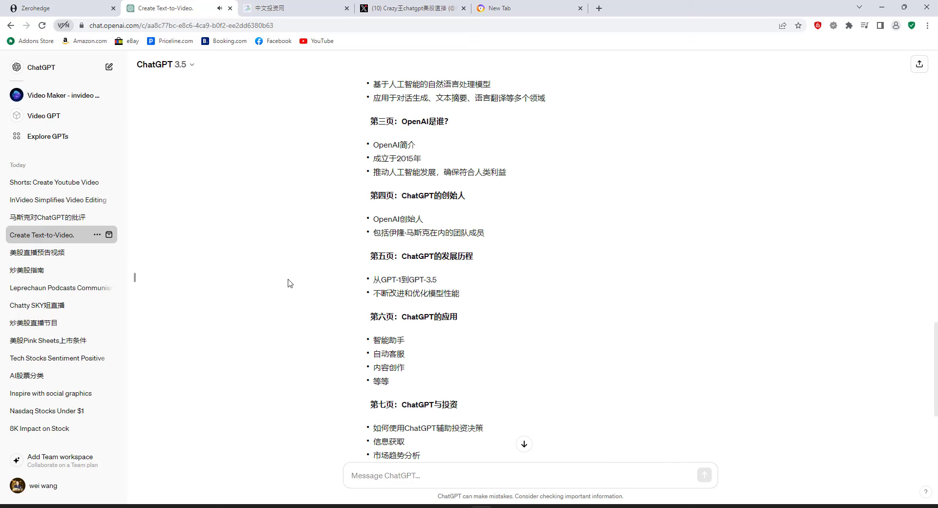
{"action": "scroll", "coordinate": [291, 283], "scroll_direction": "down", "scroll_amount": 2}
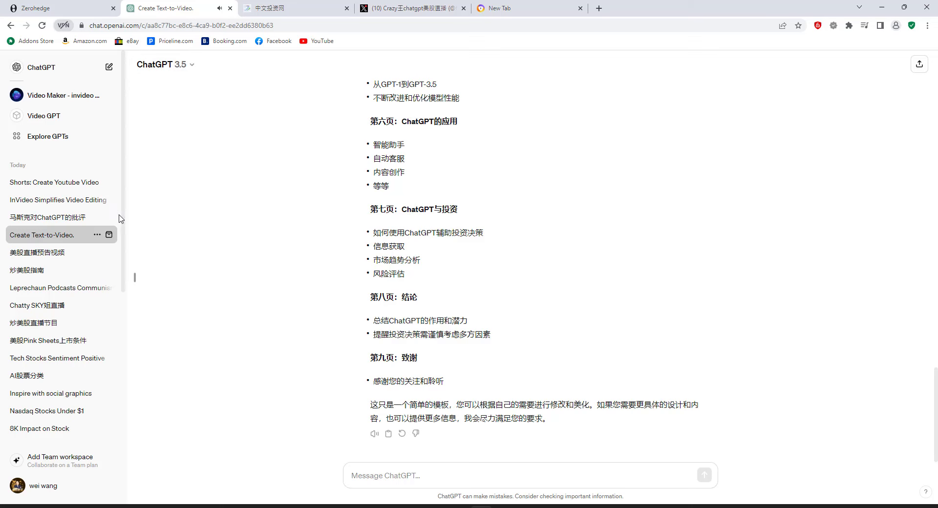
Open the conversation 马斯克对ChatGPT的批评 and review its Chinese answers on ChatGPT, its ownership, version differences and stock trading.
{"action": "left_click", "coordinate": [86, 223]}
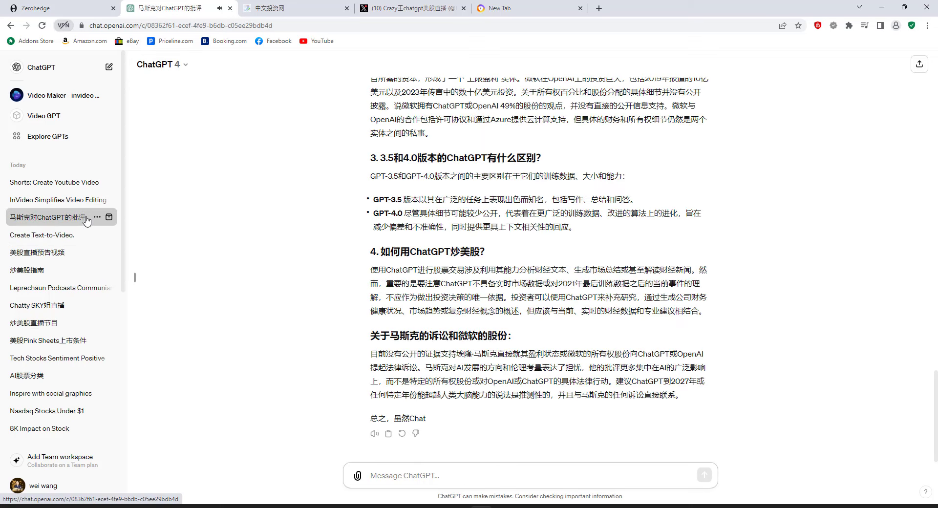
{"action": "scroll", "coordinate": [491, 223], "scroll_direction": "up", "scroll_amount": 4}
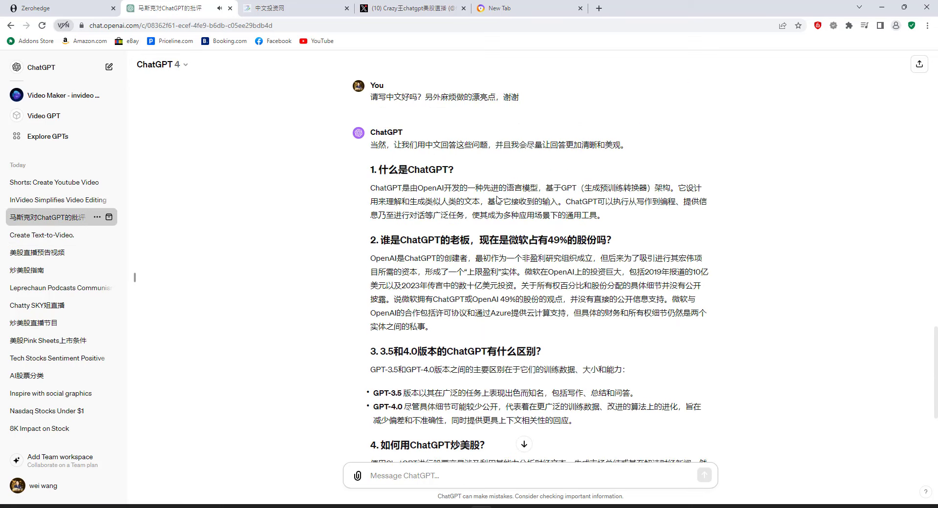
{"action": "scroll", "coordinate": [498, 198], "scroll_direction": "down", "scroll_amount": 3}
{"action": "scroll", "coordinate": [498, 195], "scroll_direction": "down", "scroll_amount": 1}
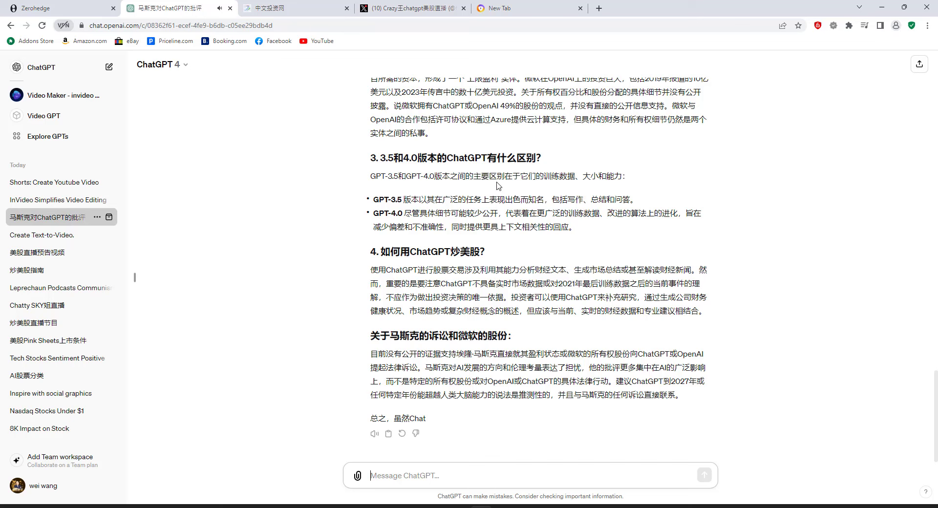
{"action": "scroll", "coordinate": [498, 186], "scroll_direction": "up", "scroll_amount": 5}
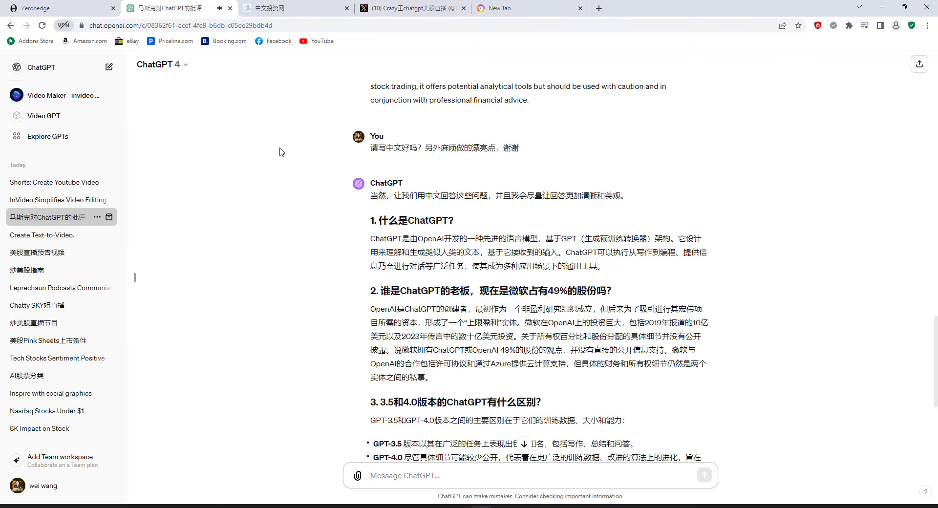
{"action": "scroll", "coordinate": [297, 155], "scroll_direction": "down", "scroll_amount": 2}
{"action": "scroll", "coordinate": [295, 156], "scroll_direction": "down", "scroll_amount": 1}
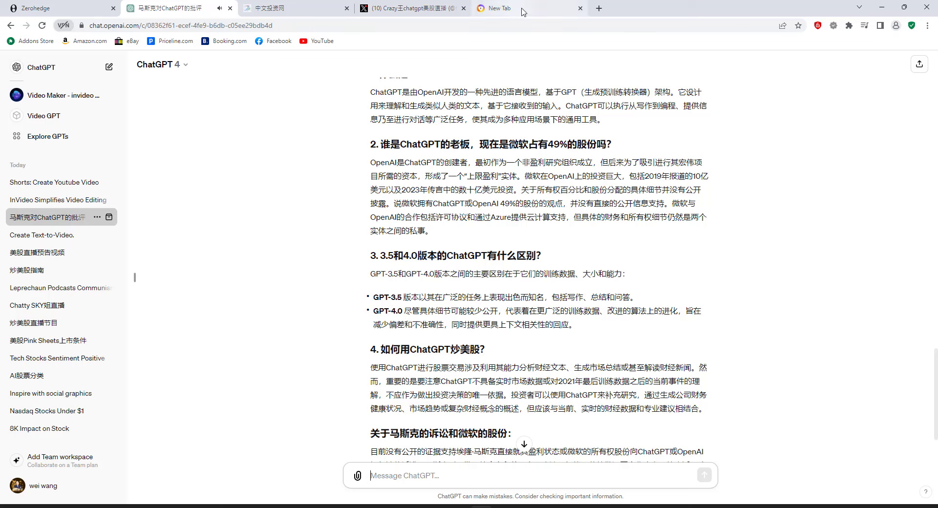
{"action": "left_click", "coordinate": [549, 10]}
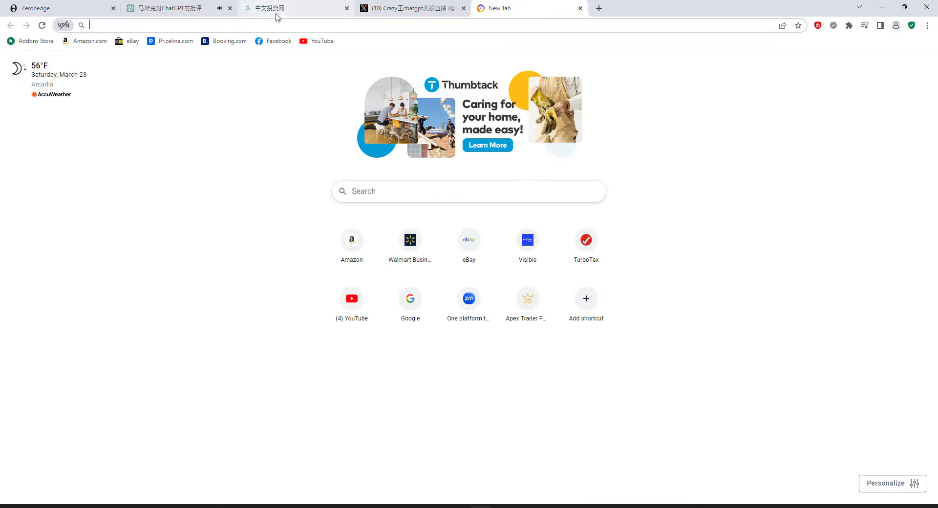
{"action": "type", "text": "www.chatgpt.com"}
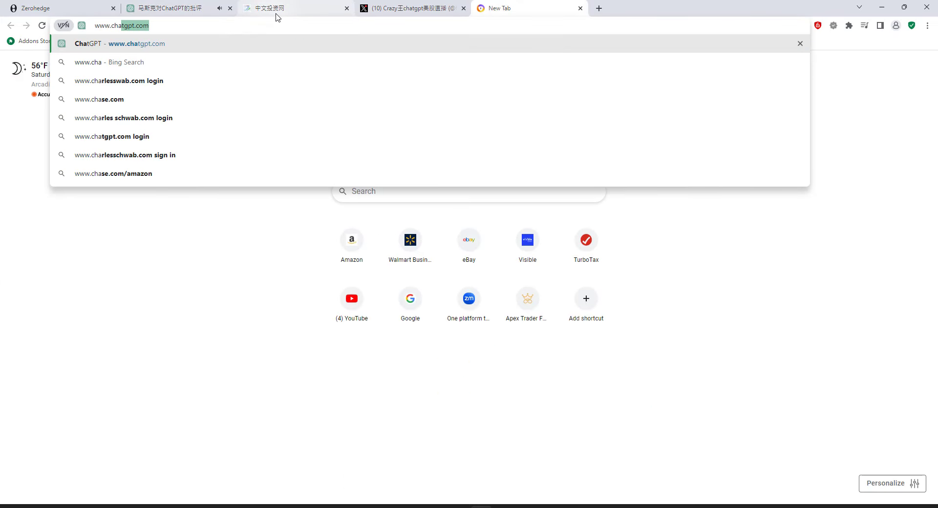
{"action": "key", "text": "Return"}
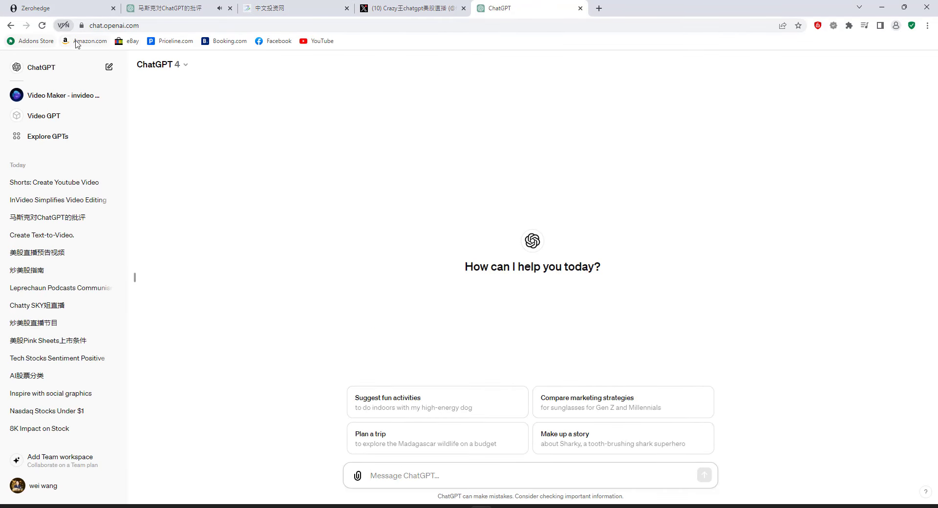
{"action": "left_click", "coordinate": [186, 68]}
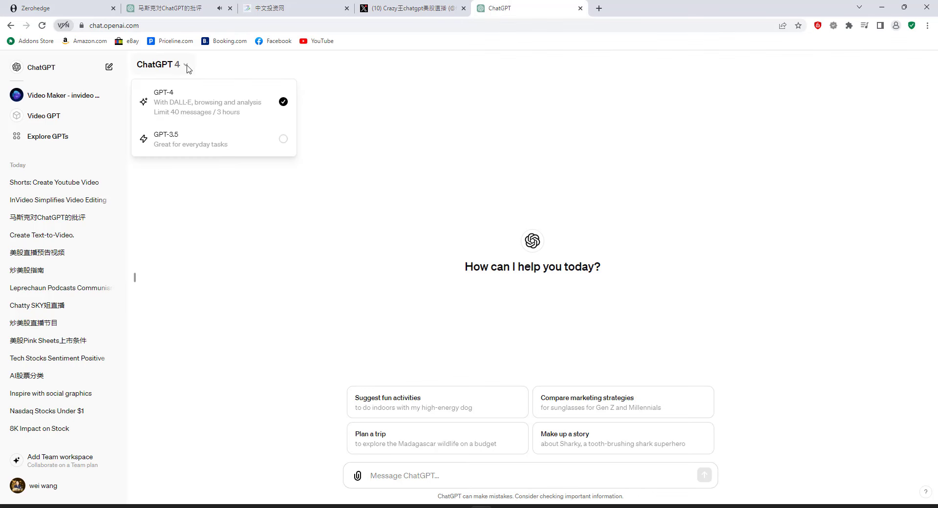
{"action": "left_click", "coordinate": [187, 69]}
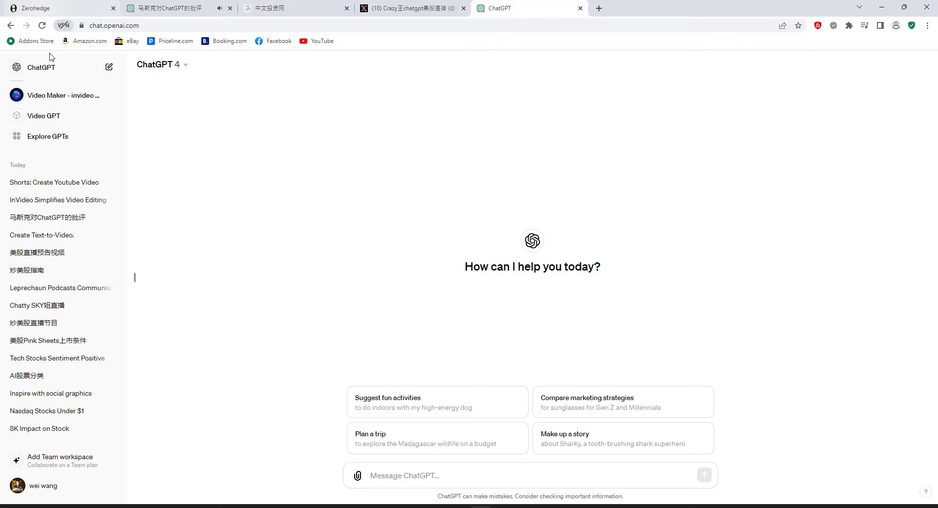
Open the conversation 马斯克对ChatGPT的批评 in this tab and check which model versions it offers.
{"action": "left_click", "coordinate": [59, 217]}
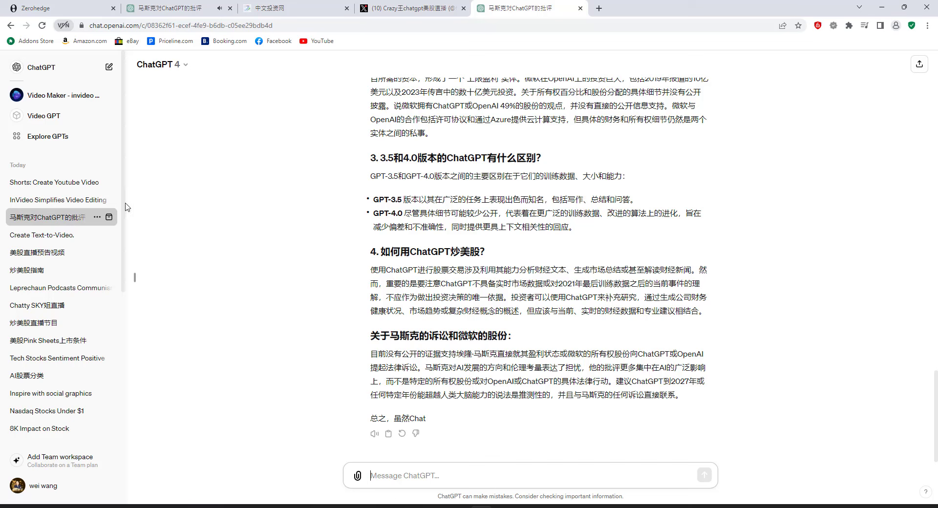
{"action": "scroll", "coordinate": [478, 148], "scroll_direction": "up", "scroll_amount": 2}
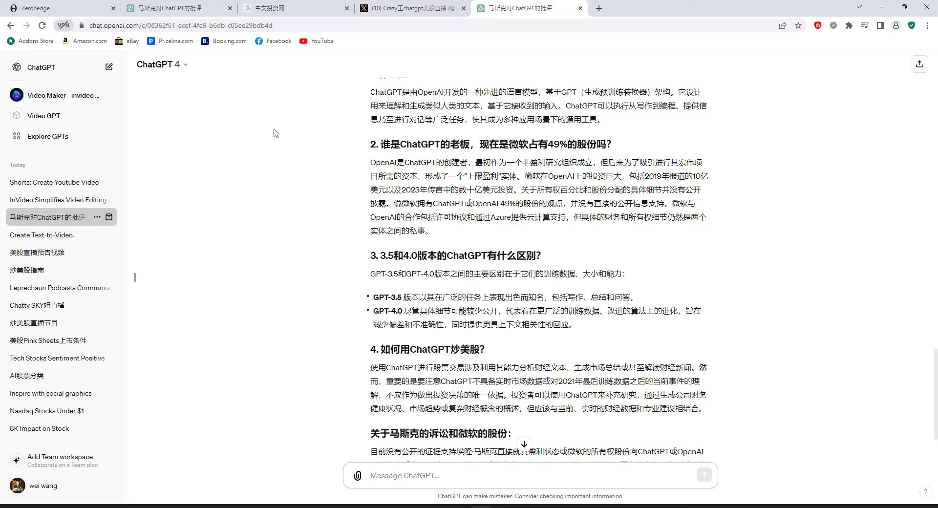
{"action": "left_click", "coordinate": [186, 67]}
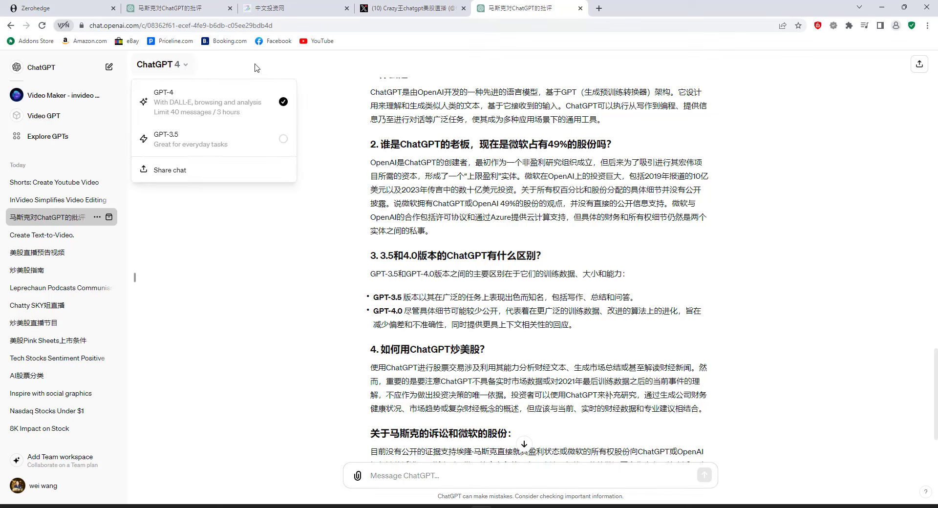
Open another browser tab and load chatgpt.com in it.
{"action": "left_click", "coordinate": [599, 8]}
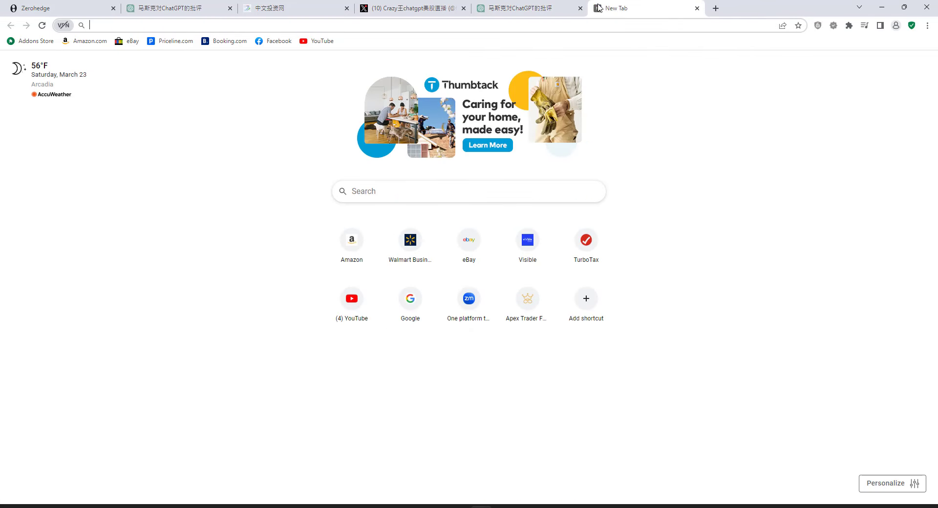
{"action": "type", "text": "char"}
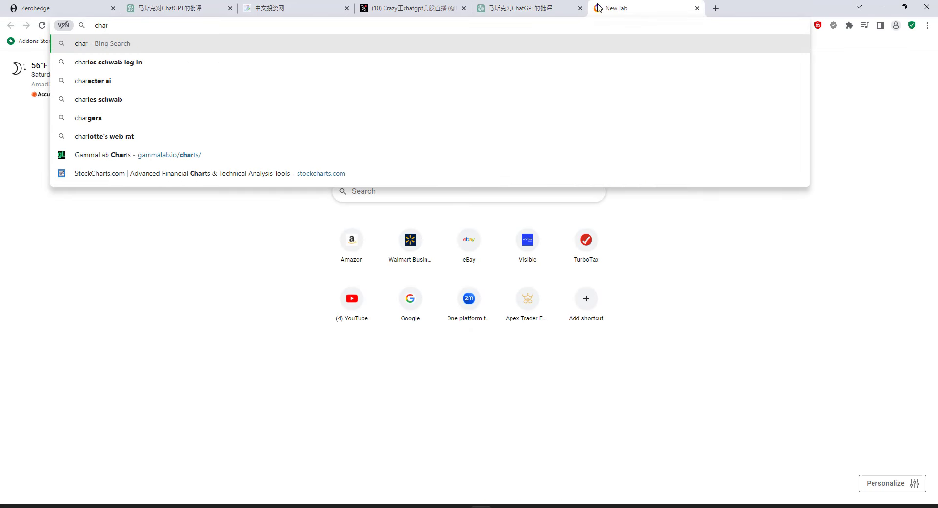
{"action": "key", "text": "BackSpace"}
{"action": "type", "text": "t"}
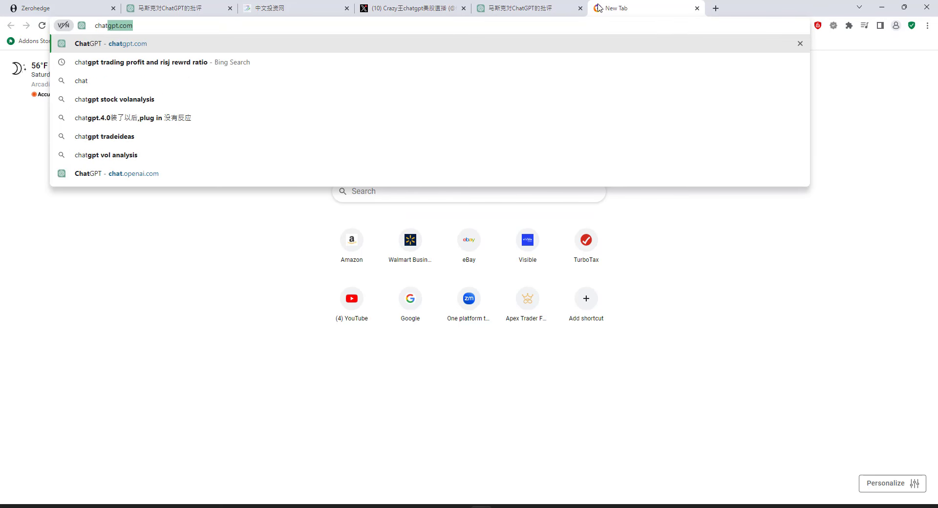
{"action": "key", "text": "Return"}
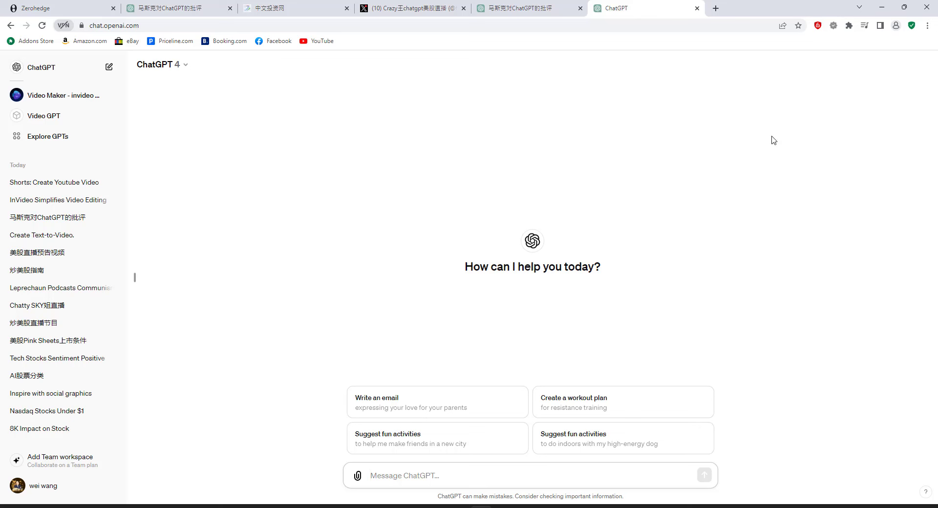
Look at the account options and switch the new chat's model to GPT-3.5.
{"action": "left_click", "coordinate": [58, 488]}
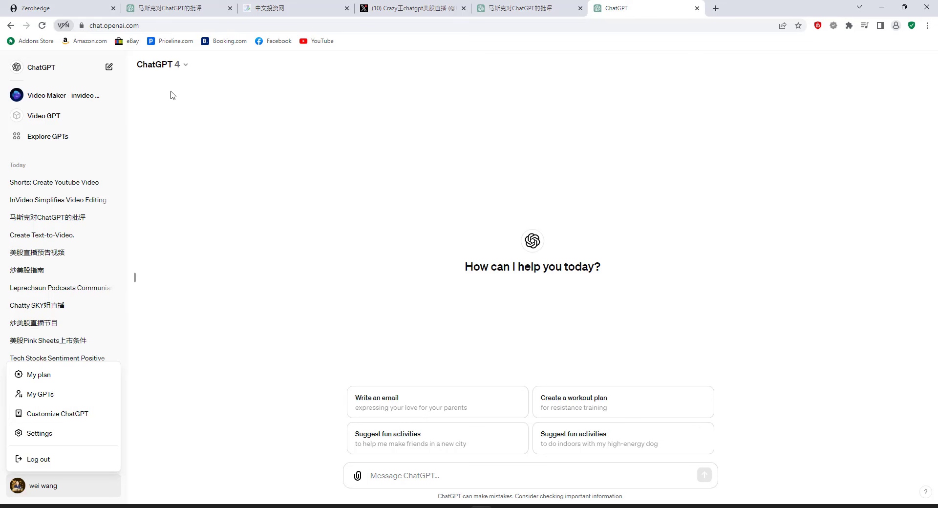
{"action": "left_click", "coordinate": [187, 66]}
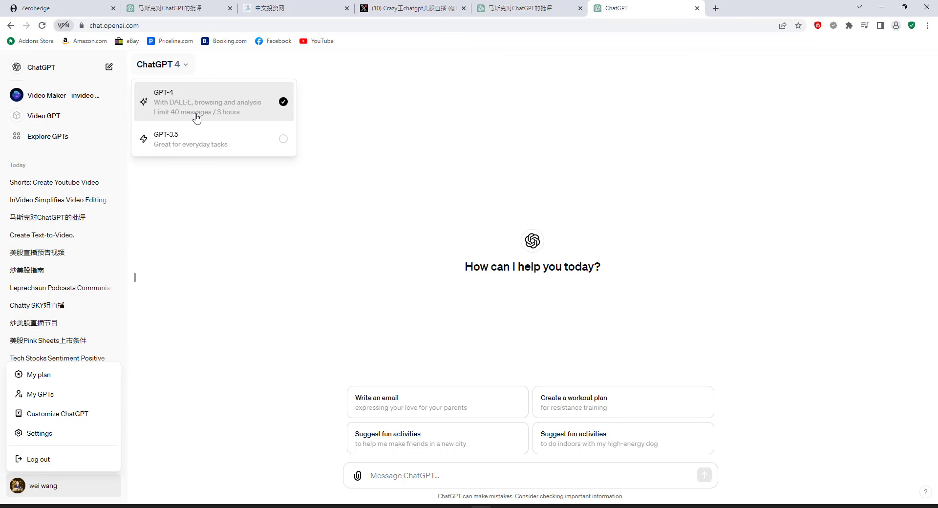
{"action": "left_click", "coordinate": [184, 136]}
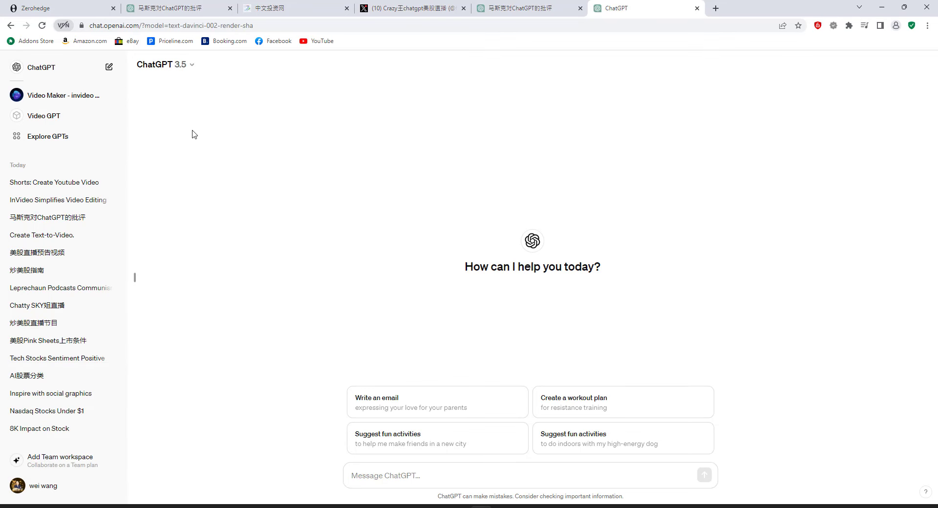
Examine the voice choices in ChatGPT's speech settings, and close the settings without changing the voice.
{"action": "left_click", "coordinate": [40, 491]}
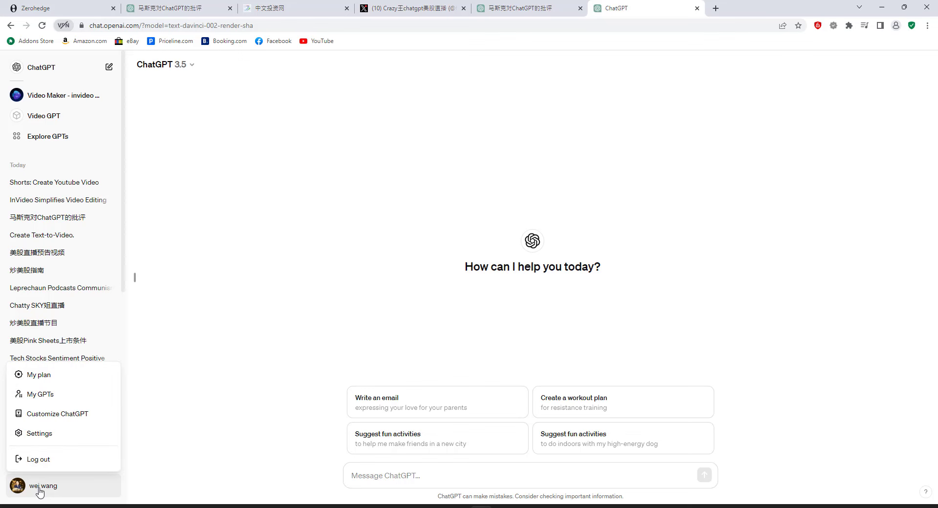
{"action": "left_click", "coordinate": [70, 436]}
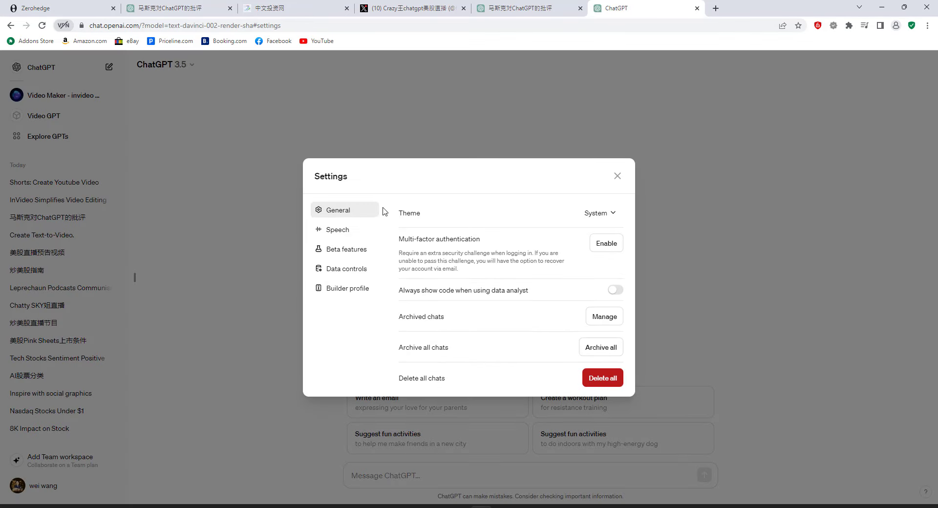
{"action": "left_click", "coordinate": [343, 233]}
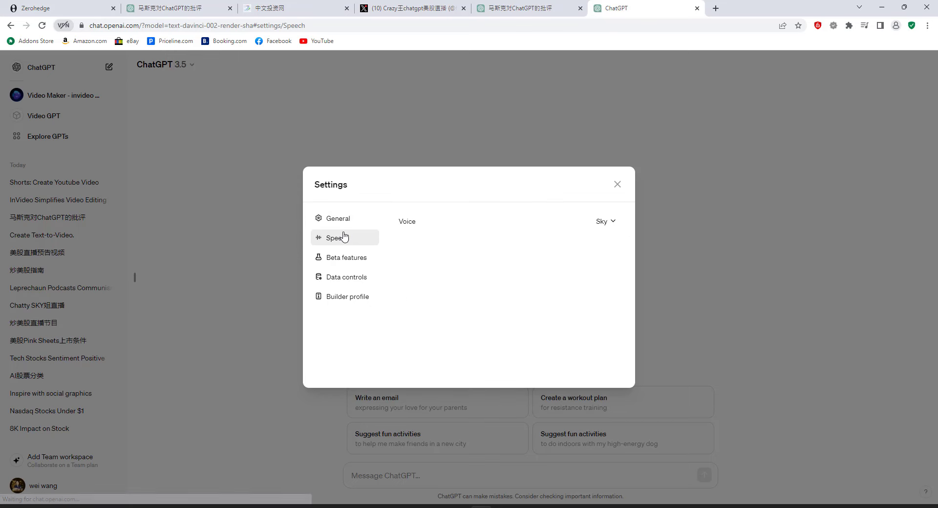
{"action": "left_click", "coordinate": [612, 225]}
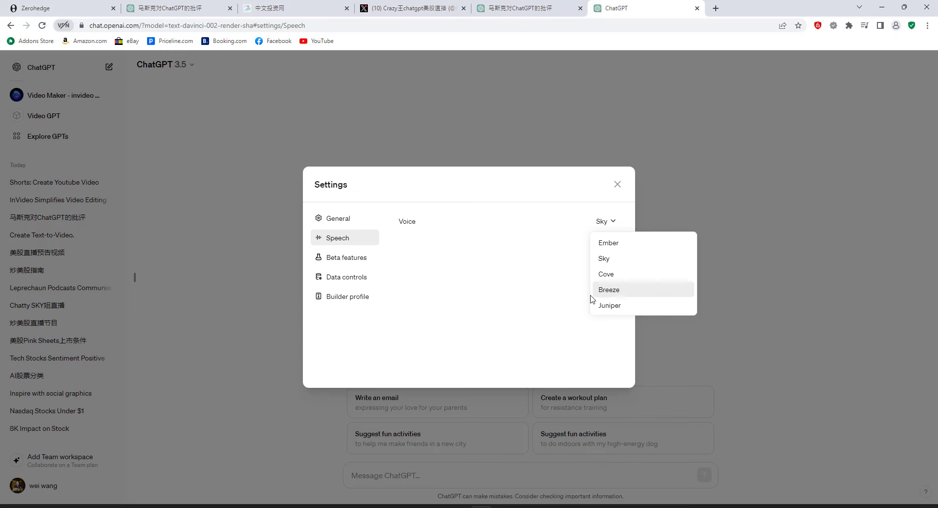
{"action": "left_click", "coordinate": [508, 268]}
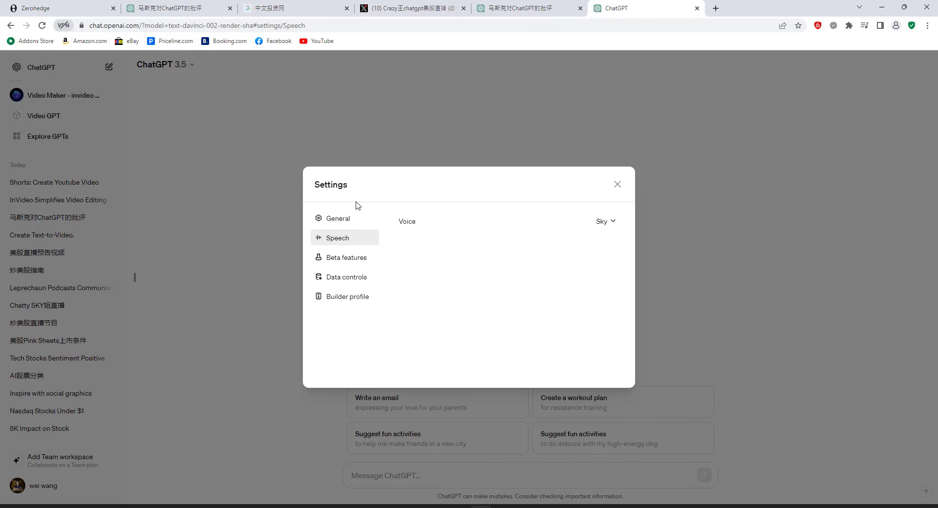
{"action": "left_click", "coordinate": [617, 184]}
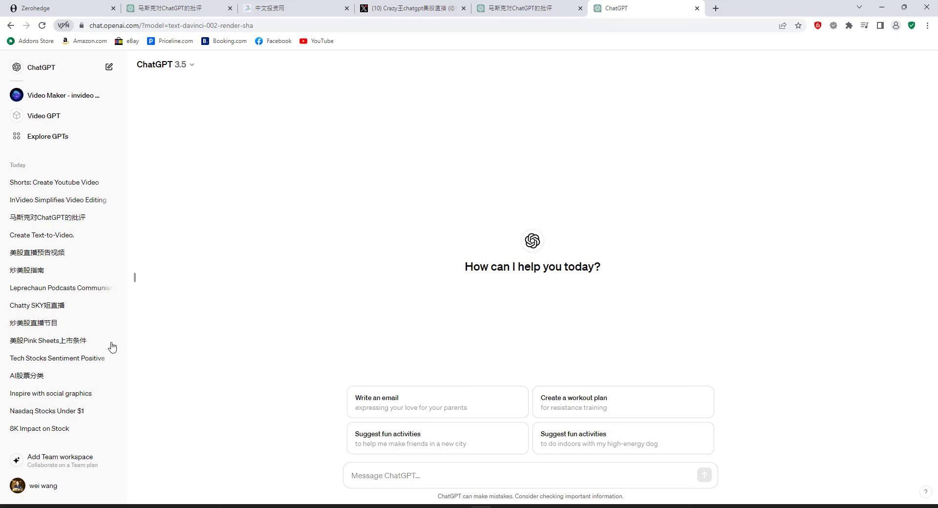
View the account's plan page comparing the Plus and Team subscriptions, and close it.
{"action": "left_click", "coordinate": [44, 492]}
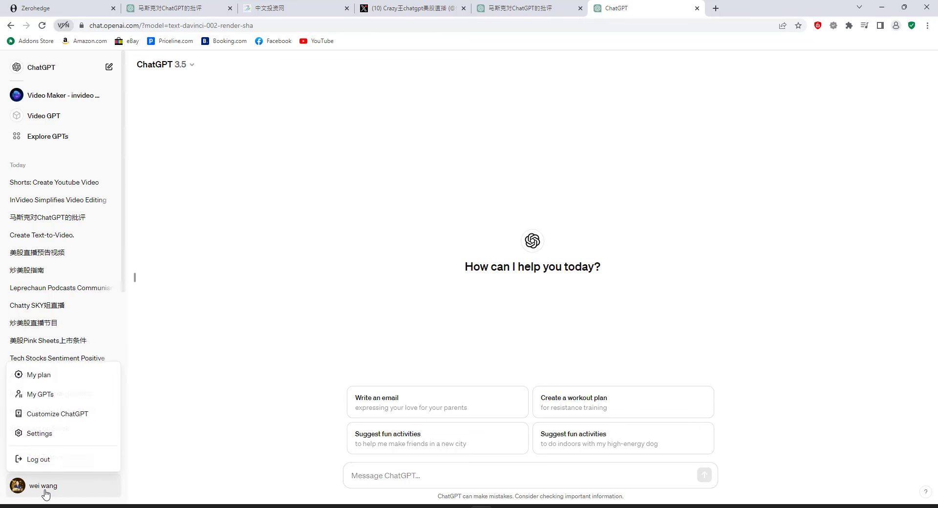
{"action": "left_click", "coordinate": [62, 377]}
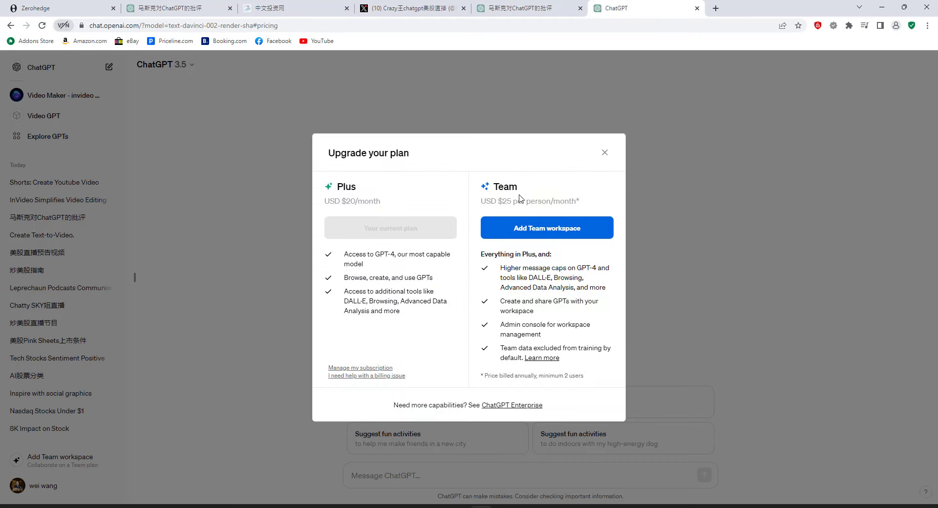
{"action": "left_click", "coordinate": [605, 152]}
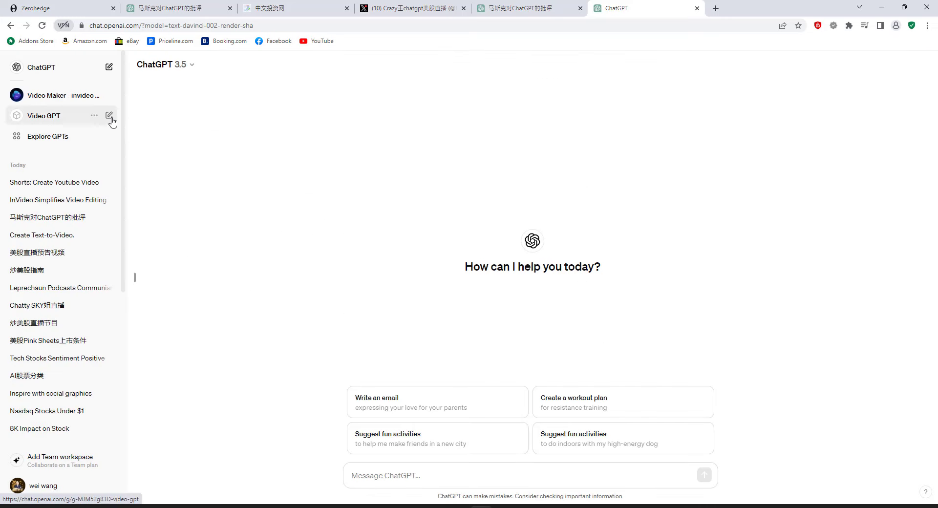
Open the GPT store and look through its featured and trending GPTs.
{"action": "left_click", "coordinate": [74, 141]}
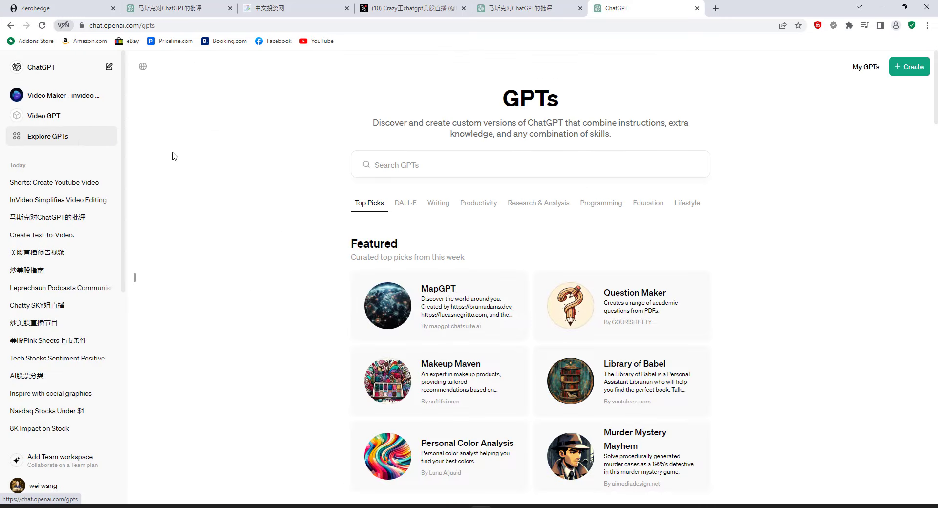
{"action": "scroll", "coordinate": [508, 267], "scroll_direction": "down", "scroll_amount": 5}
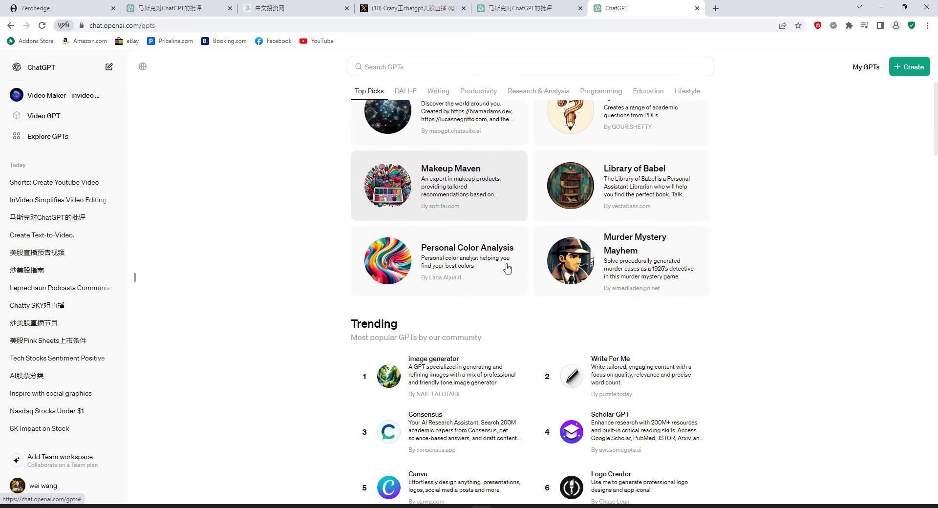
{"action": "scroll", "coordinate": [508, 267], "scroll_direction": "down", "scroll_amount": 2}
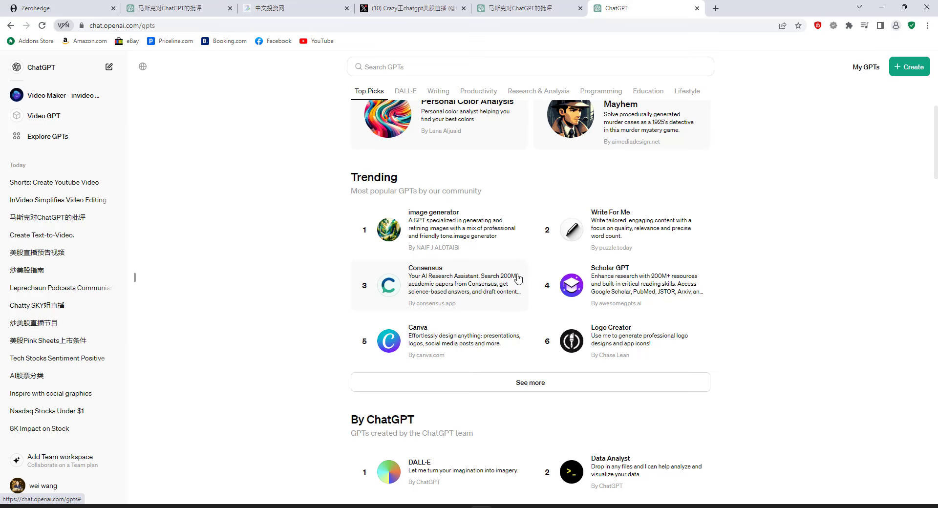
{"action": "scroll", "coordinate": [518, 278], "scroll_direction": "up", "scroll_amount": 6}
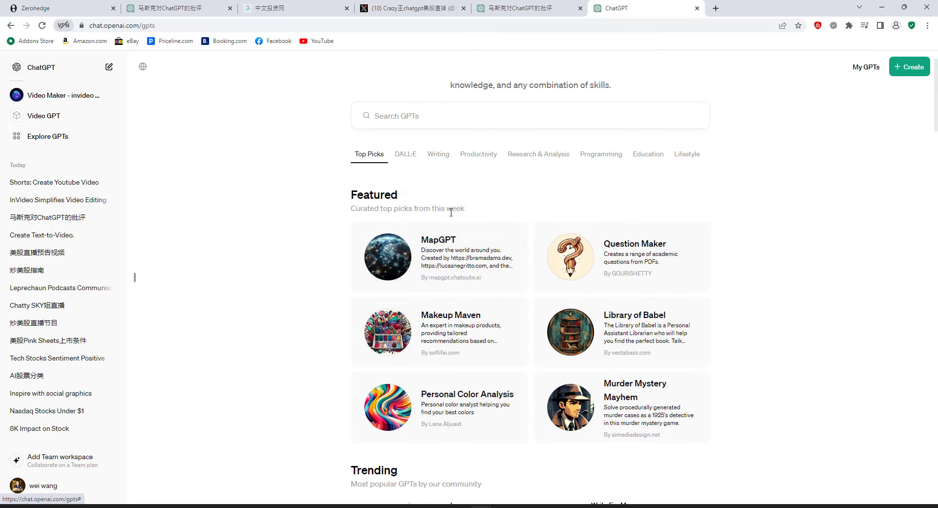
Switch the keyboard input to the Chinese 搜狗拼音输入法 and search the GPT store for 美股.
{"action": "left_click", "coordinate": [502, 119]}
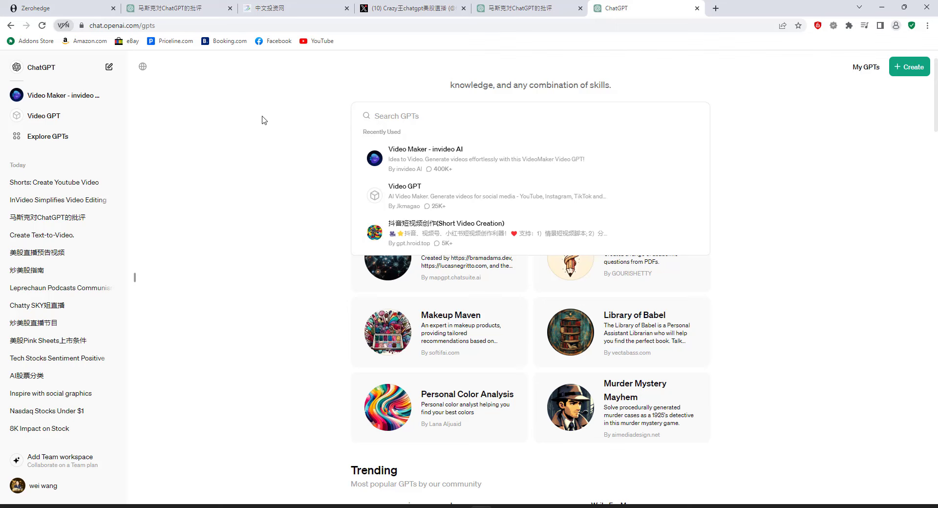
{"action": "type", "text": "m"}
{"action": "key", "text": "BackSpace"}
{"action": "type", "text": "mu"}
{"action": "key", "text": "BackSpace"}
{"action": "key", "text": "BackSpace"}
{"action": "left_click", "coordinate": [865, 506]}
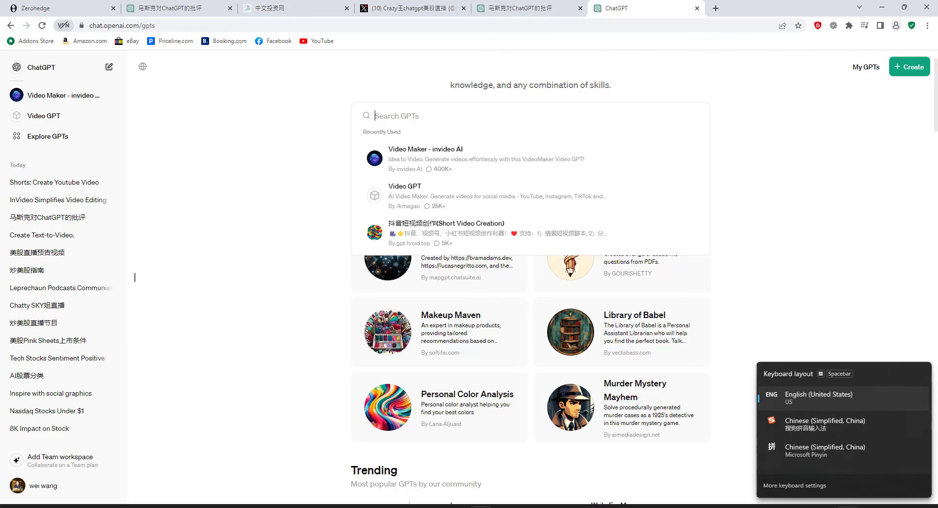
{"action": "left_click", "coordinate": [841, 432]}
{"action": "type", "text": "meigu"}
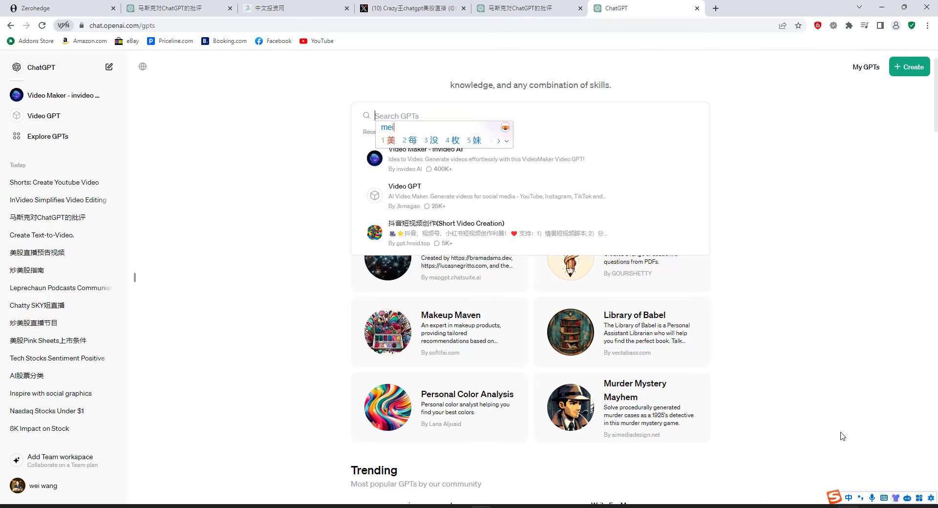
{"action": "key", "text": "space"}
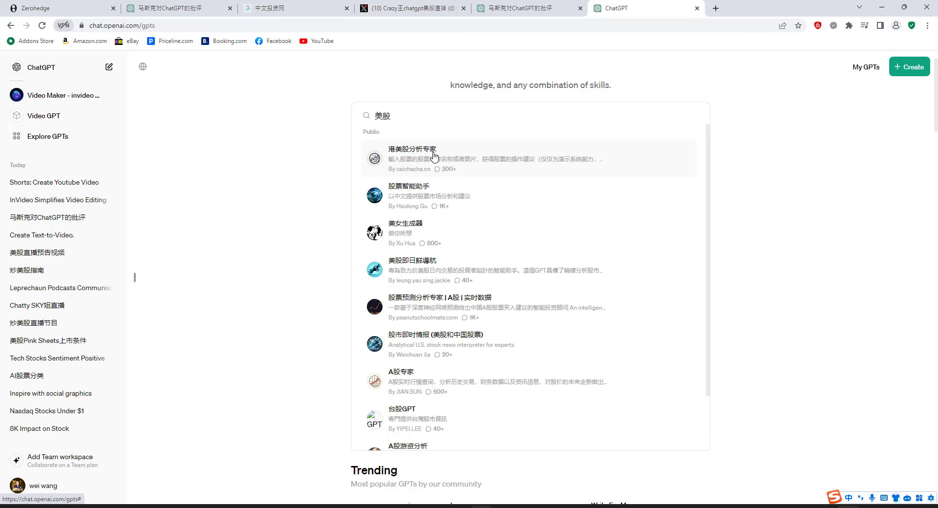
Start a chat with the 股票智能助手 GPT and send its conversation starter 告诉我目前股市的走势.
{"action": "left_click", "coordinate": [418, 192]}
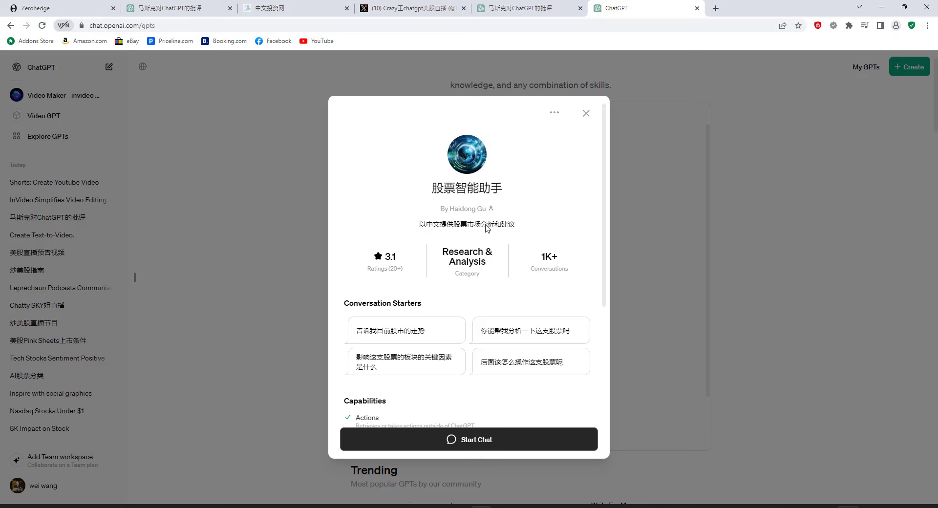
{"action": "left_click", "coordinate": [495, 442]}
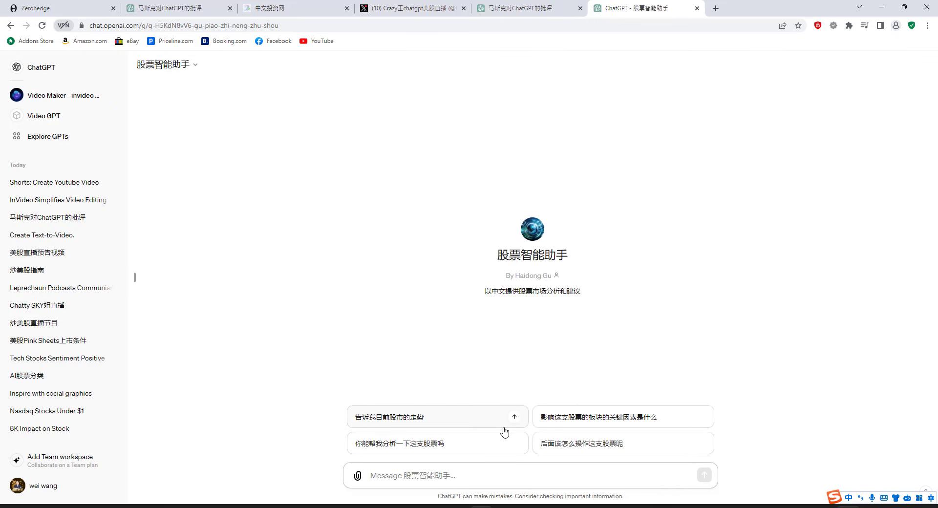
{"action": "left_click", "coordinate": [389, 420]}
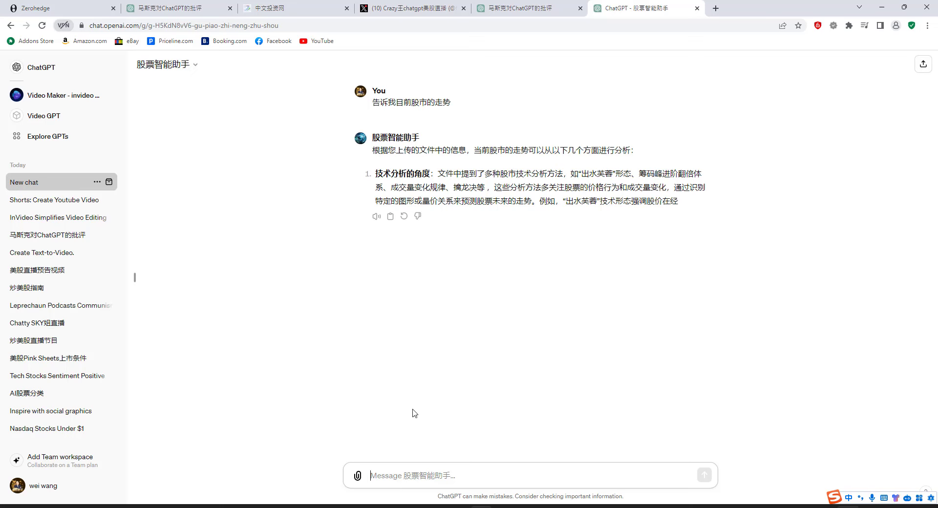
Return to the GPT store and search it for 美股 again.
{"action": "left_click", "coordinate": [54, 135]}
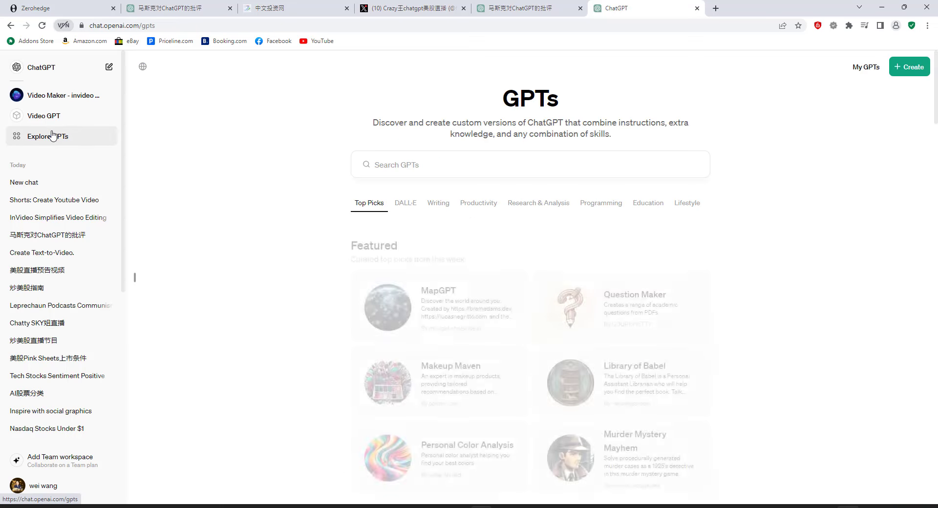
{"action": "left_click", "coordinate": [397, 163]}
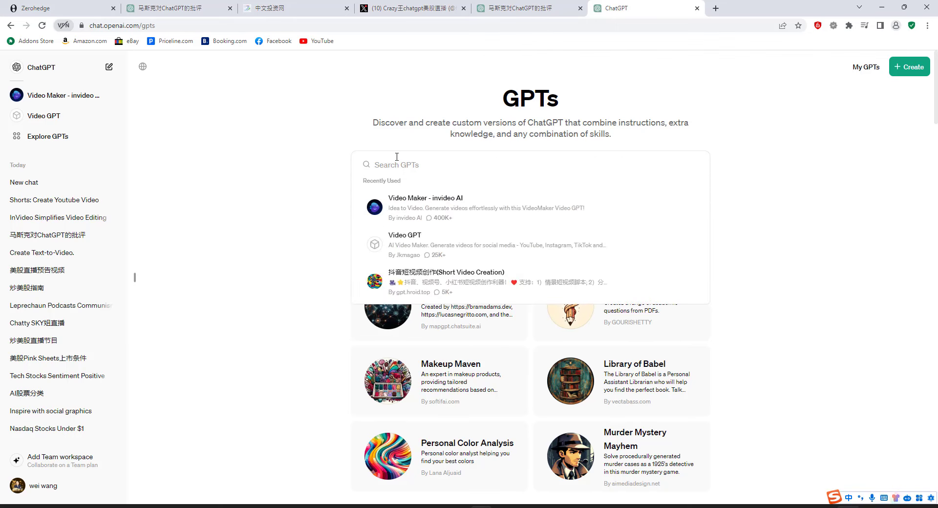
{"action": "type", "text": "ne="}
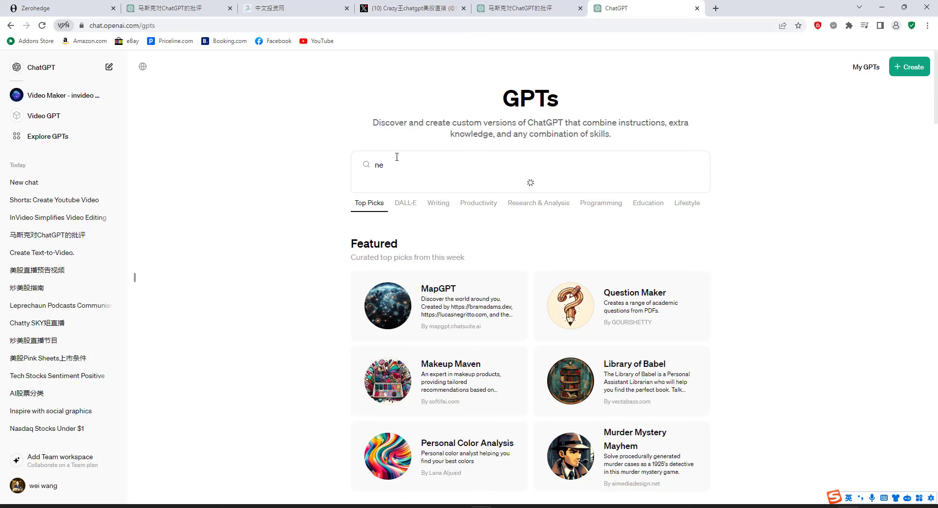
{"action": "key", "text": "BackSpace"}
{"action": "key", "text": "BackSpace"}
{"action": "key", "text": "shift"}
{"action": "type", "text": "美"}
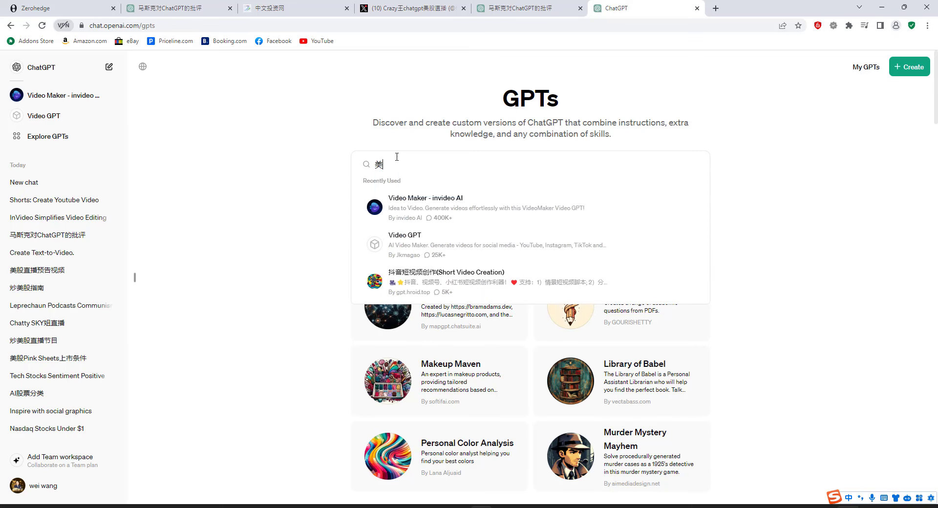
{"action": "type", "text": "股"}
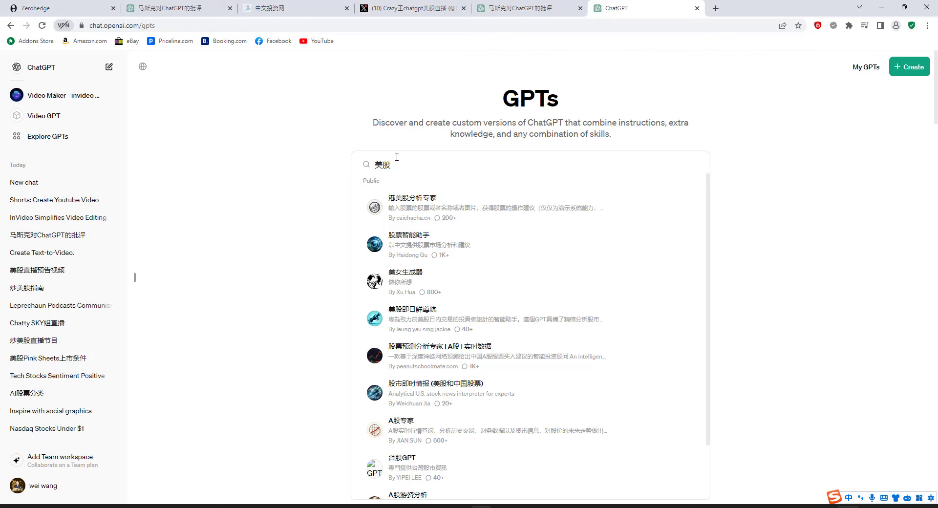
View the details of the GPTs 股票预测分析专家 | A股 | 实时数据 and 港美股分析专家, closing each without starting a chat.
{"action": "left_click", "coordinate": [477, 348]}
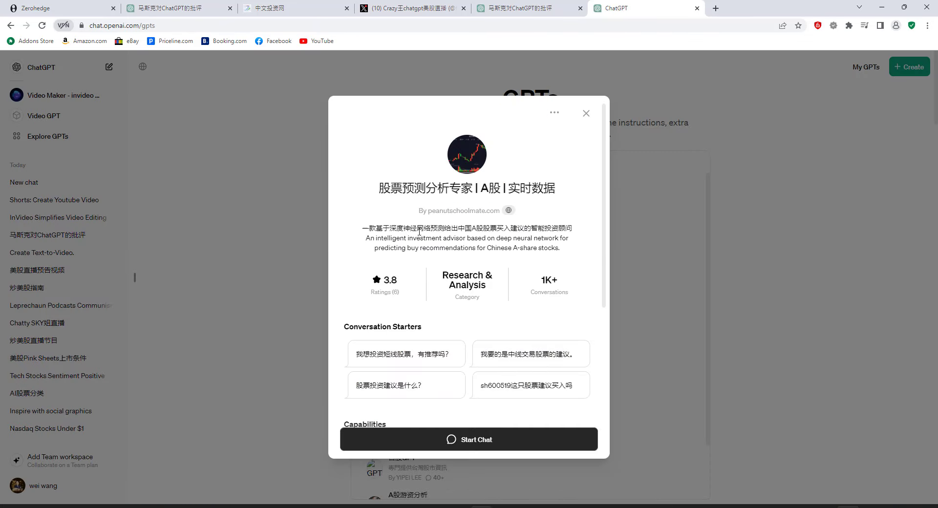
{"action": "left_click", "coordinate": [587, 114]}
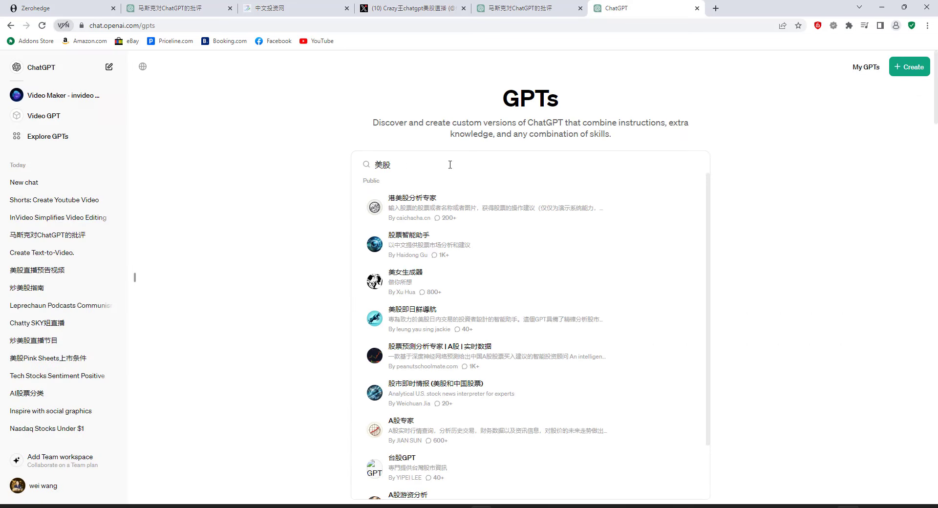
{"action": "left_click", "coordinate": [426, 197]}
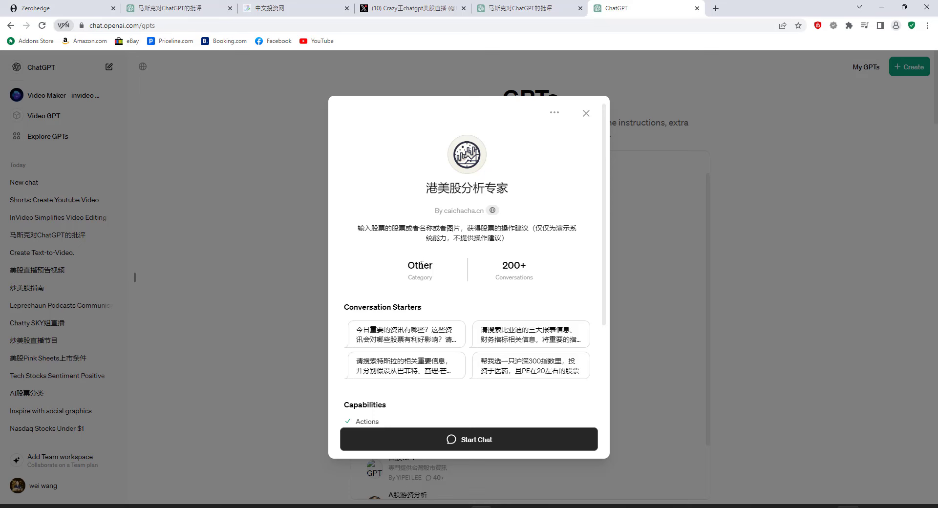
{"action": "left_click", "coordinate": [587, 113]}
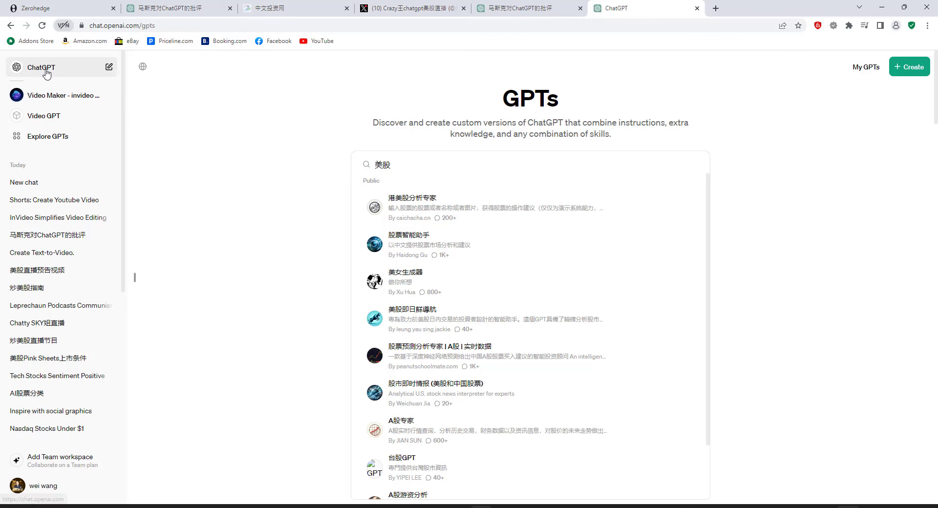
Start a new ChatGPT chat, switch its model to GPT-4, and look over the model options once more.
{"action": "left_click", "coordinate": [22, 69]}
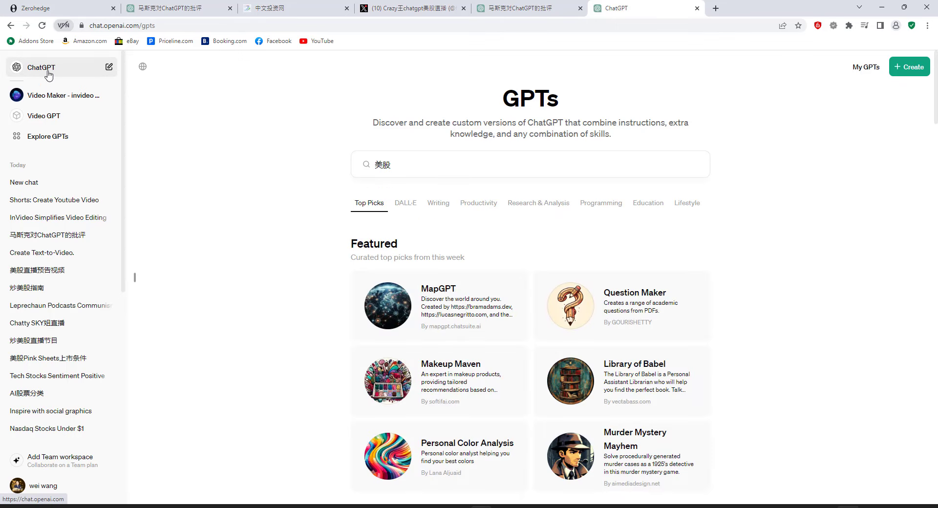
{"action": "left_click", "coordinate": [190, 64]}
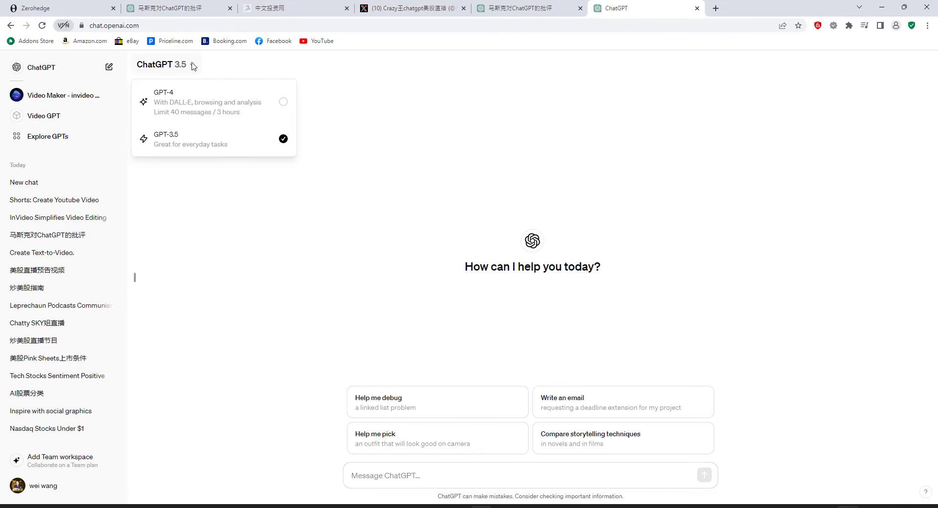
{"action": "left_click", "coordinate": [184, 109]}
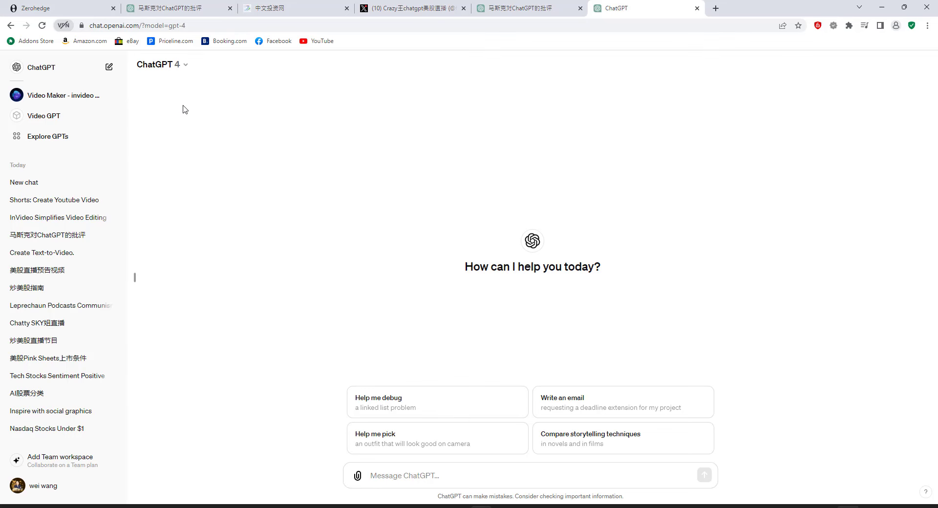
{"action": "left_click", "coordinate": [377, 474]}
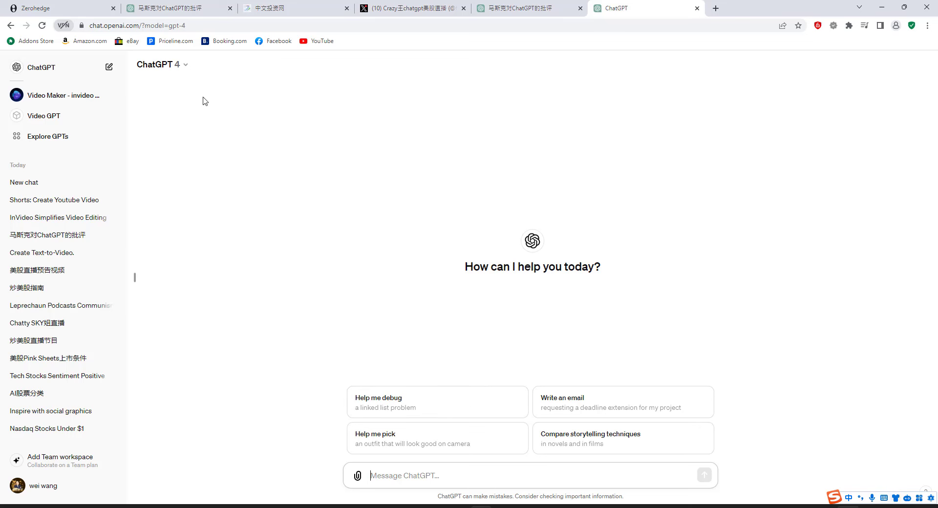
{"action": "left_click", "coordinate": [184, 66]}
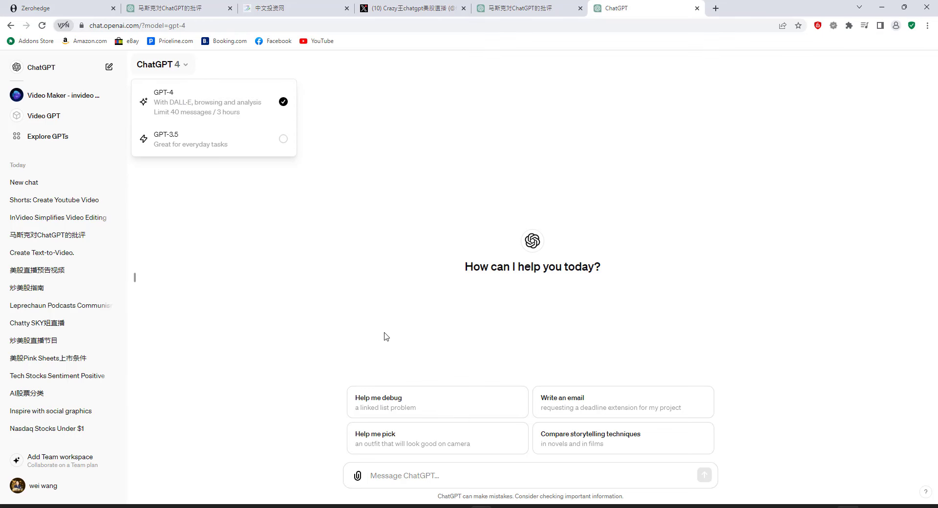
{"action": "left_click", "coordinate": [414, 487]}
Begin the chat message with the host's nickname followed by 正在.
{"action": "left_click", "coordinate": [410, 480]}
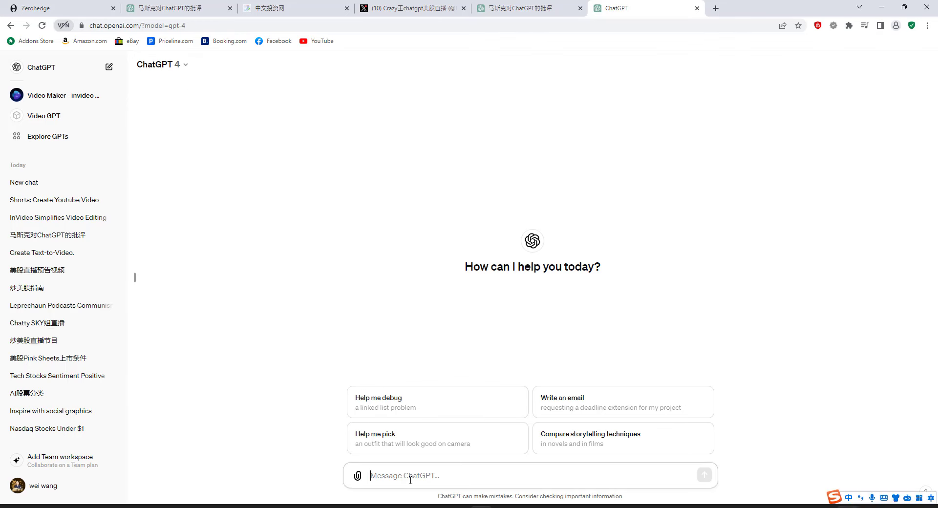
{"action": "type", "text": "ra"}
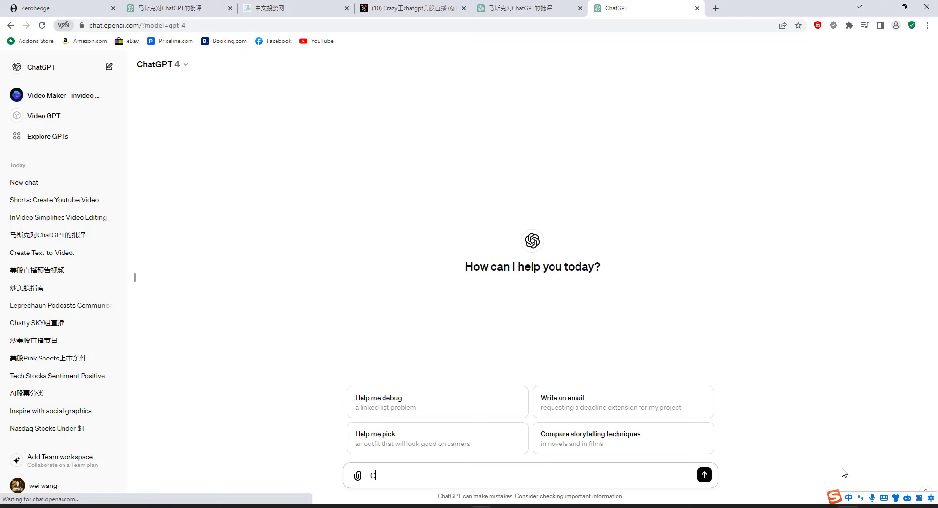
{"action": "key", "text": "shift"}
{"action": "type", "text": "z"}
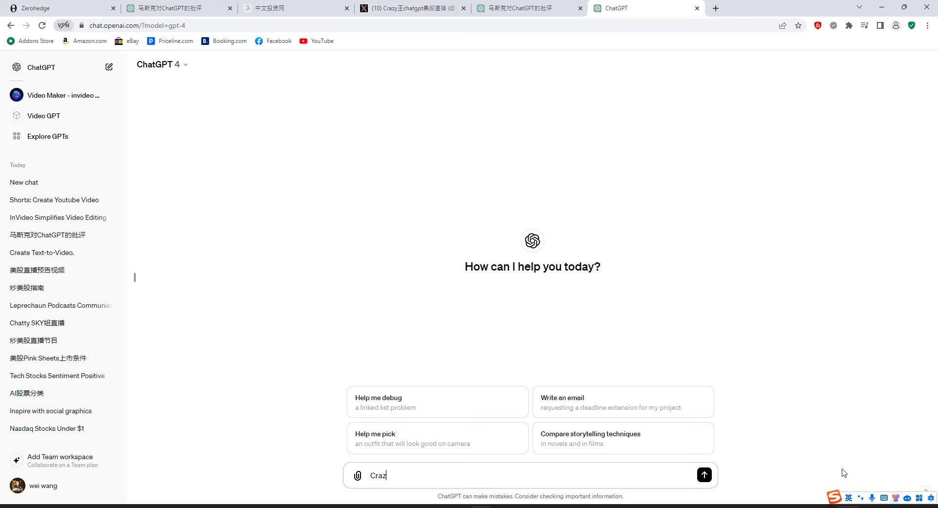
{"action": "type", "text": "y"}
{"action": "key", "text": "shift"}
{"action": "type", "text": "wang"}
{"action": "key", "text": "space"}
{"action": "type", "text": "zhengzai"}
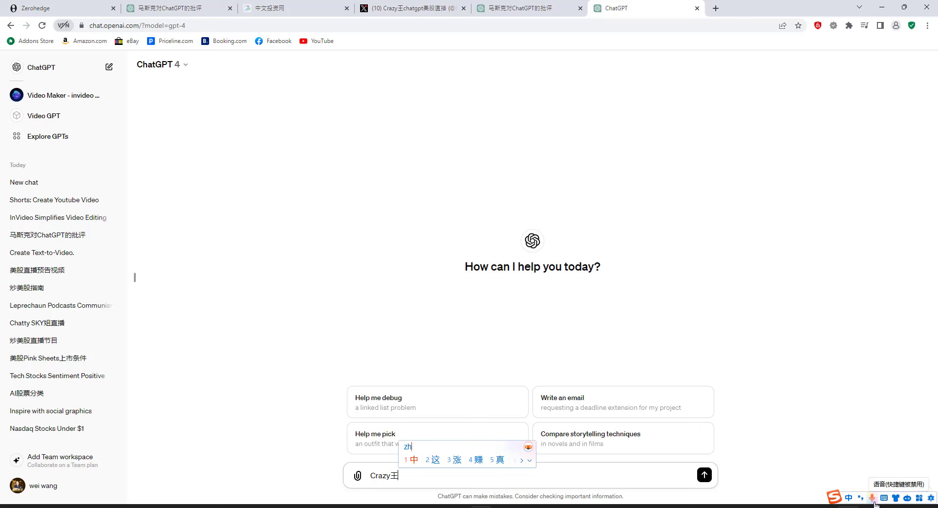
{"action": "key", "text": "space"}
{"action": "type", "text": "ji"}
{"action": "key", "text": "BackSpace"}
{"action": "key", "text": "BackSpace"}
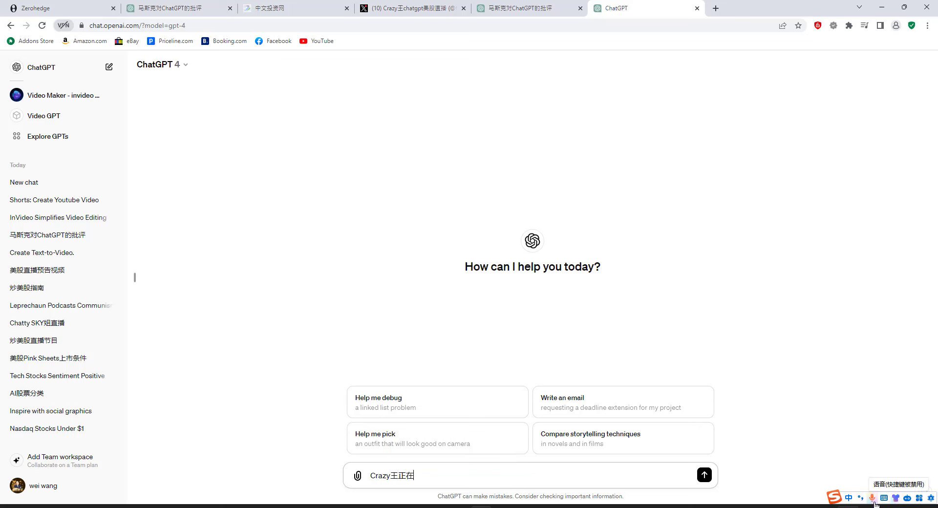
Continue the unsent message with 与sky chatgpt进行一场.
{"action": "type", "text": "yu"}
{"action": "key", "text": "space"}
{"action": "type", "text": "sky chatgpt"}
{"action": "key", "text": "shift"}
{"action": "type", "text": "jinxing"}
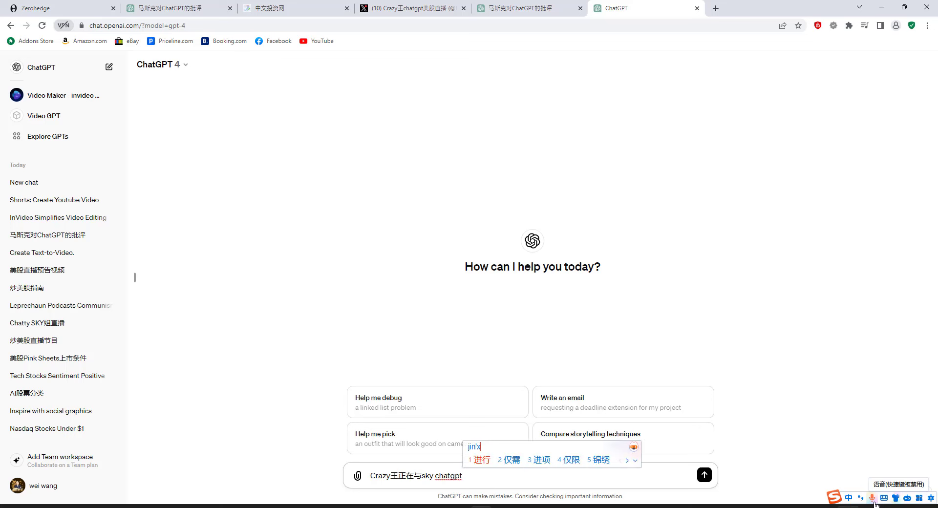
{"action": "key", "text": "space"}
{"action": "type", "text": "yich2"}
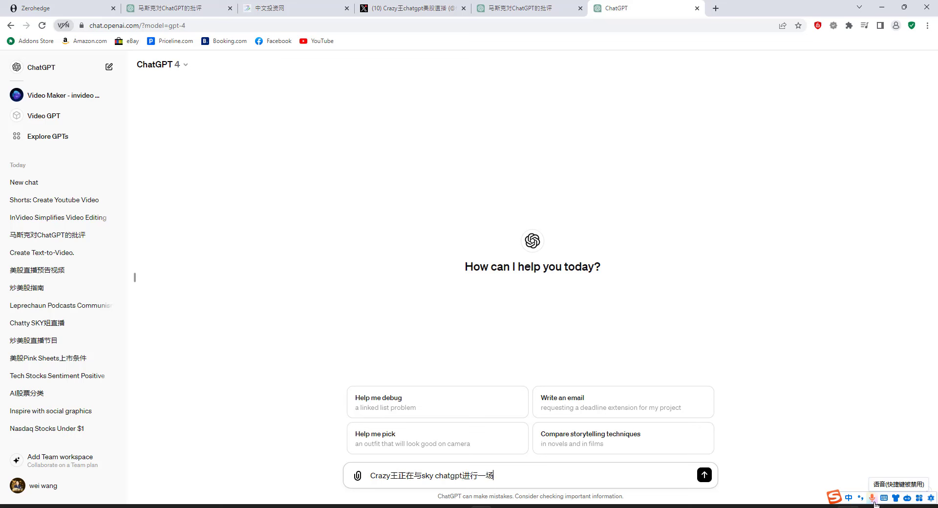
Continue the unsent message with 如何炒美股的直播 as the topic of the livestream.
{"action": "type", "text": "ruhe"}
{"action": "key", "text": "space"}
{"action": "type", "text": "chao"}
{"action": "key", "text": "space"}
{"action": "type", "text": "meigu"}
{"action": "key", "text": "space"}
{"action": "type", "text": "de"}
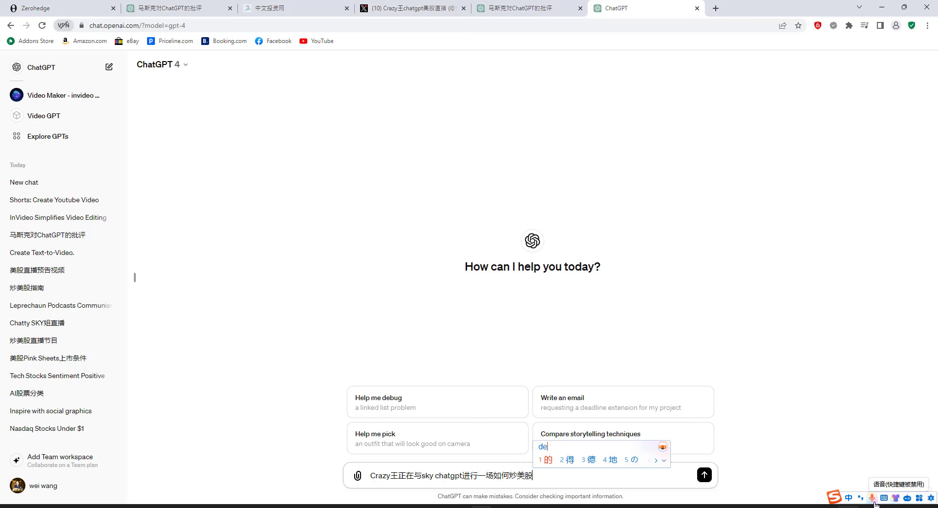
{"action": "key", "text": "space"}
{"action": "type", "text": "zhibo"}
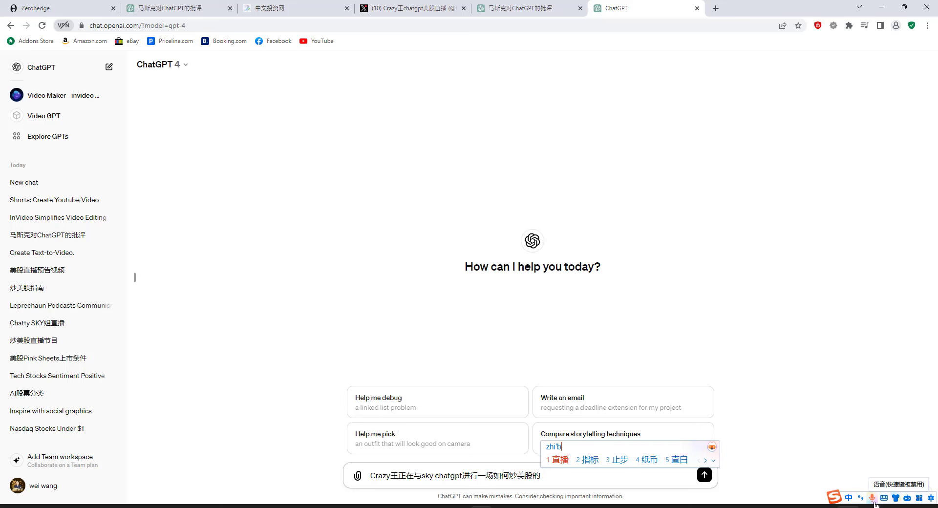
{"action": "key", "text": "space"}
Add the poster request ，麻烦你做一份海报 to the unsent message.
{"action": "type", "text": ",mafan"}
{"action": "key", "text": "space"}
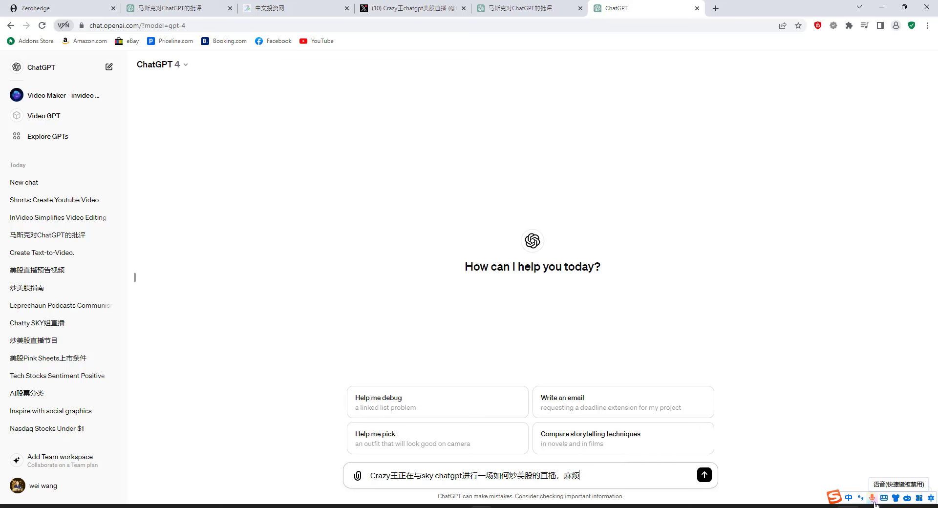
{"action": "type", "text": "ni"}
{"action": "key", "text": "space"}
{"action": "type", "text": "zuo"}
{"action": "key", "text": "space"}
{"action": "type", "text": "yi"}
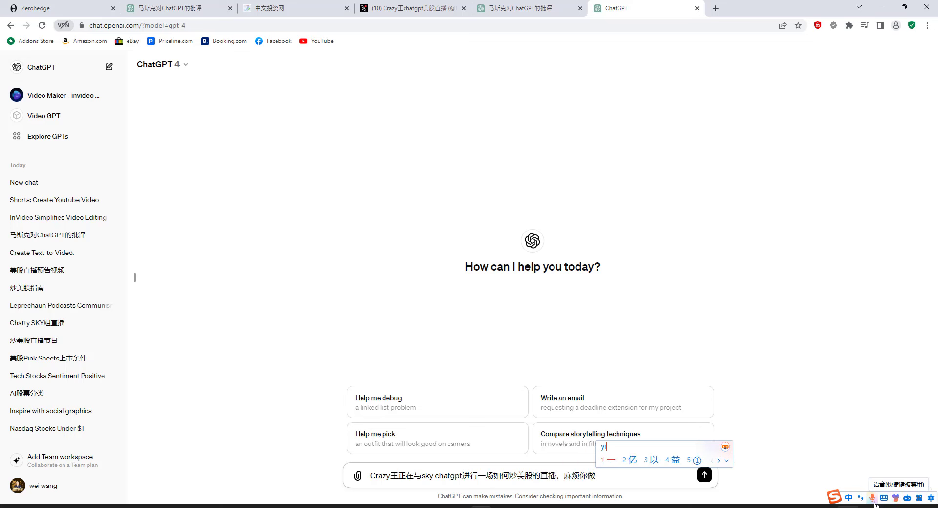
{"action": "key", "text": "space"}
{"action": "type", "text": "fen"}
{"action": "key", "text": "space"}
{"action": "type", "text": "haibao"}
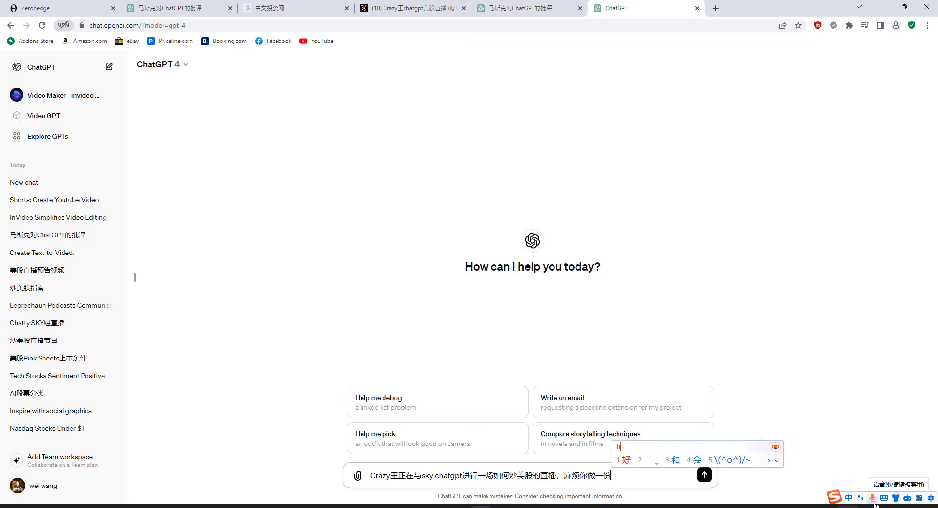
{"action": "key", "text": "space"}
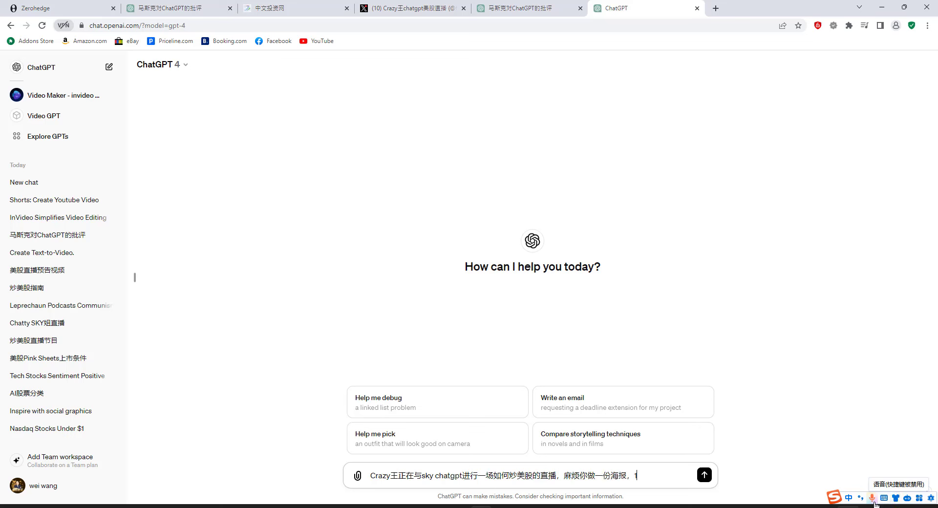
Add the first poster requirement to the message: ，1）华尔街背景，.
{"action": "type", "text": "，1) huaerjie"}
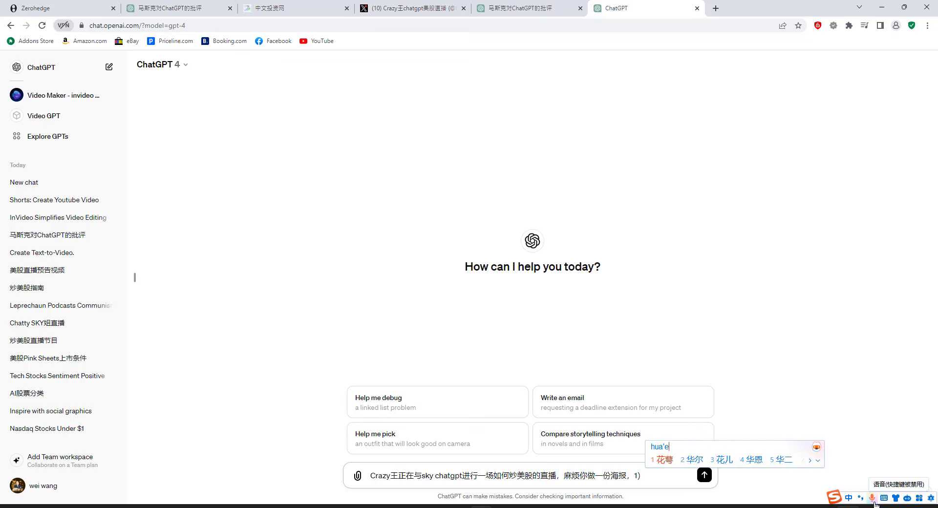
{"action": "key", "text": "space"}
{"action": "type", "text": "beijing"}
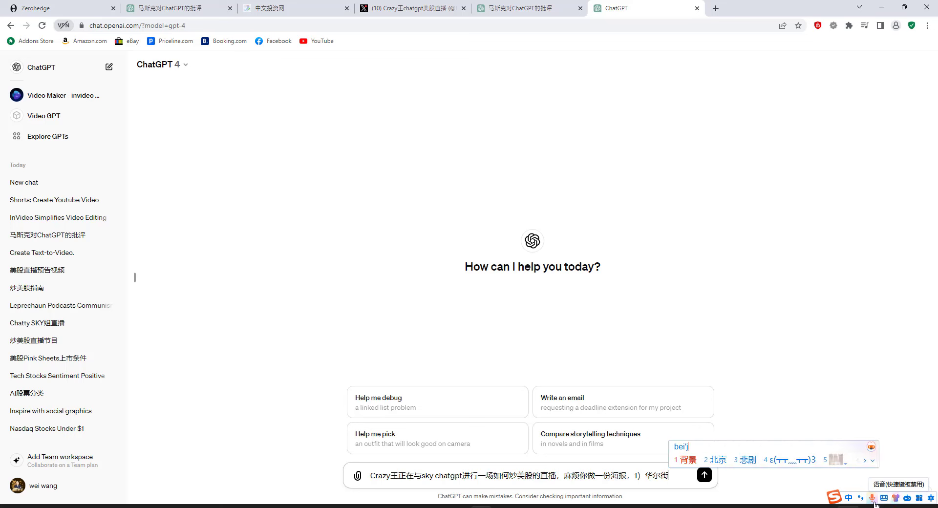
{"action": "key", "text": "space"}
{"action": "type", "text": "，"}
{"action": "key", "text": "shift+Return"}
Add the second poster requirement to the message: 2）华尔街交易员，.
{"action": "type", "text": "2"}
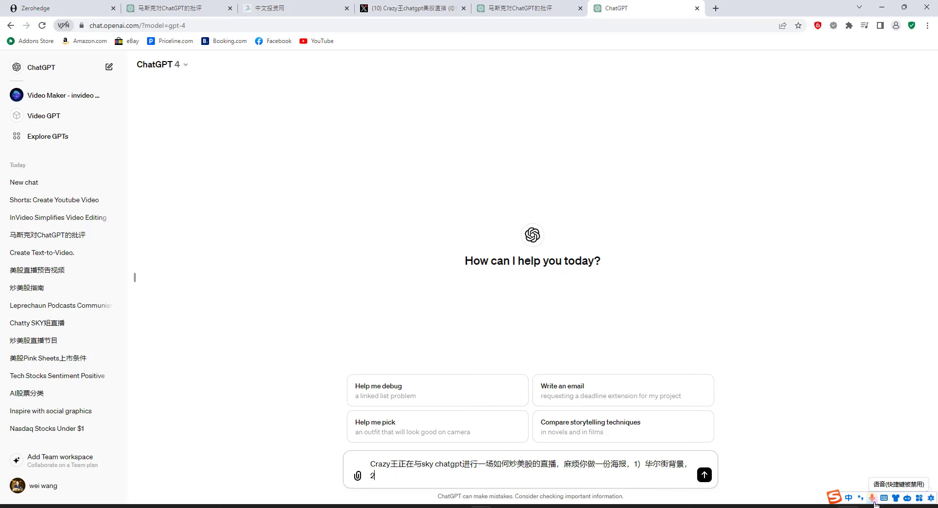
{"action": "type", "text": ")huaerjie"}
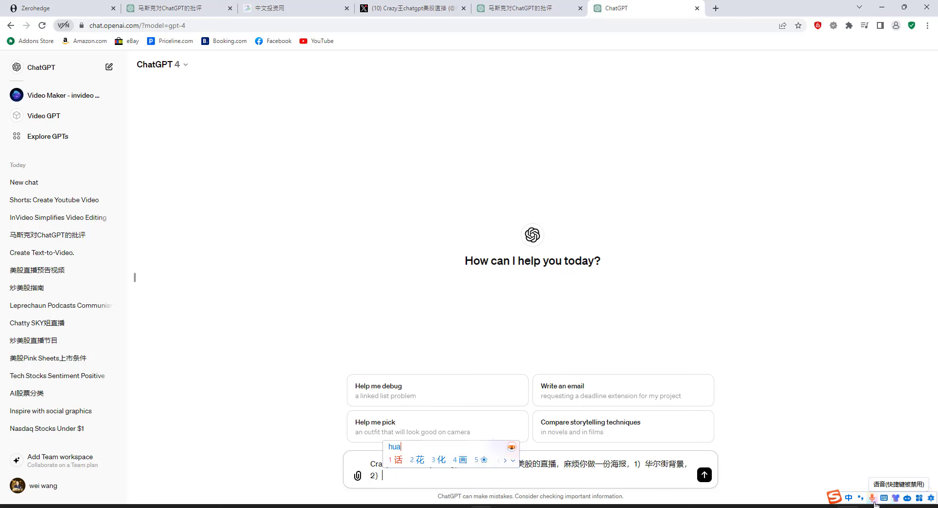
{"action": "key", "text": "space"}
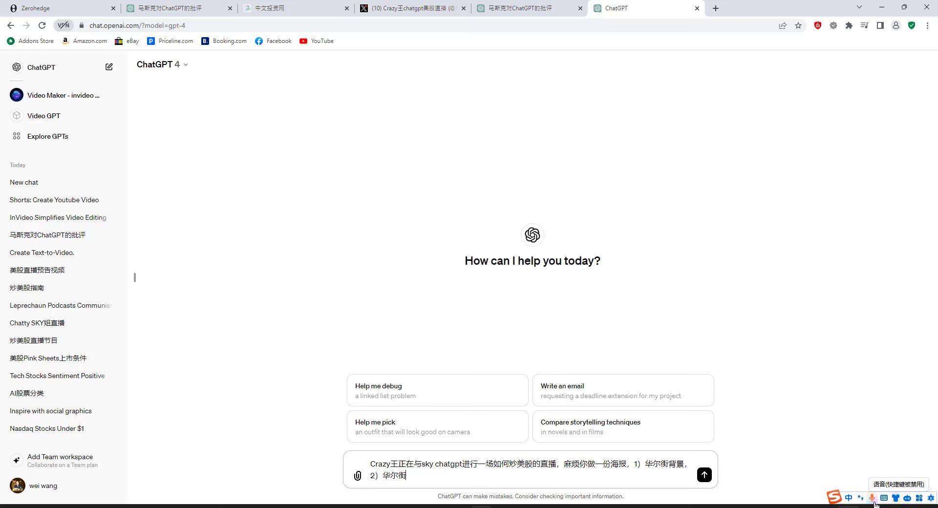
{"action": "type", "text": "jiaoyi"}
{"action": "key", "text": "space"}
{"action": "type", "text": "yuan"}
{"action": "key", "text": "space"}
{"action": "type", "text": ","}
Start the third poster requirement with 3), the host's nickname and 已经超过50岁了，.
{"action": "type", "text": "3）"}
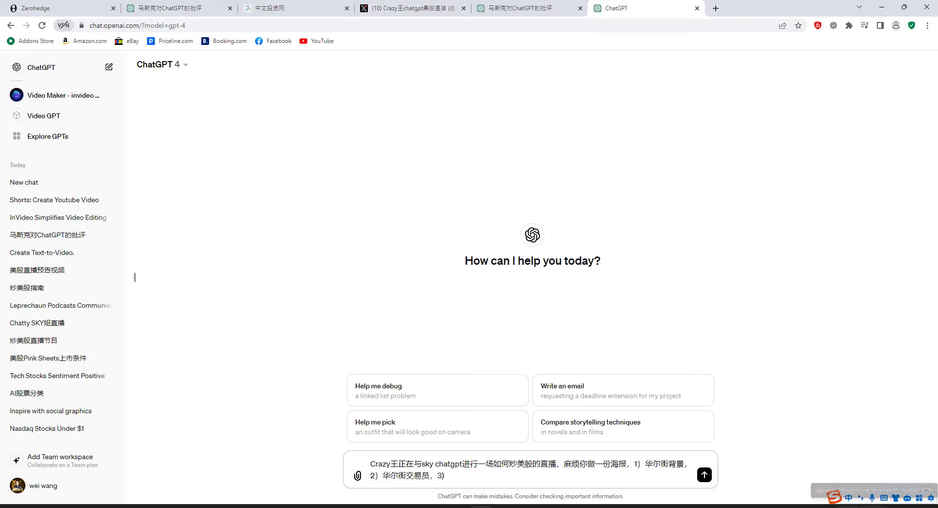
{"action": "type", "text": "Cra"}
{"action": "key", "text": "shift"}
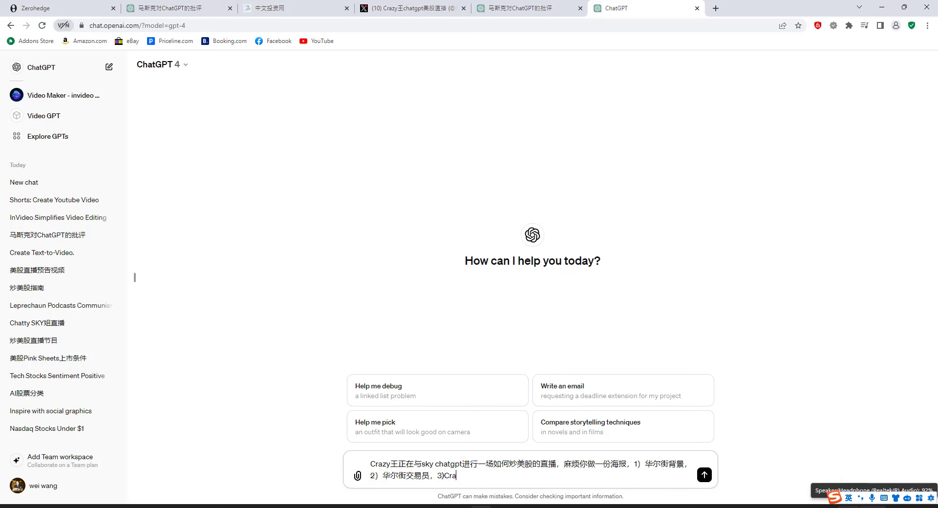
{"action": "type", "text": "zywang yijing chaoguo 50shui"}
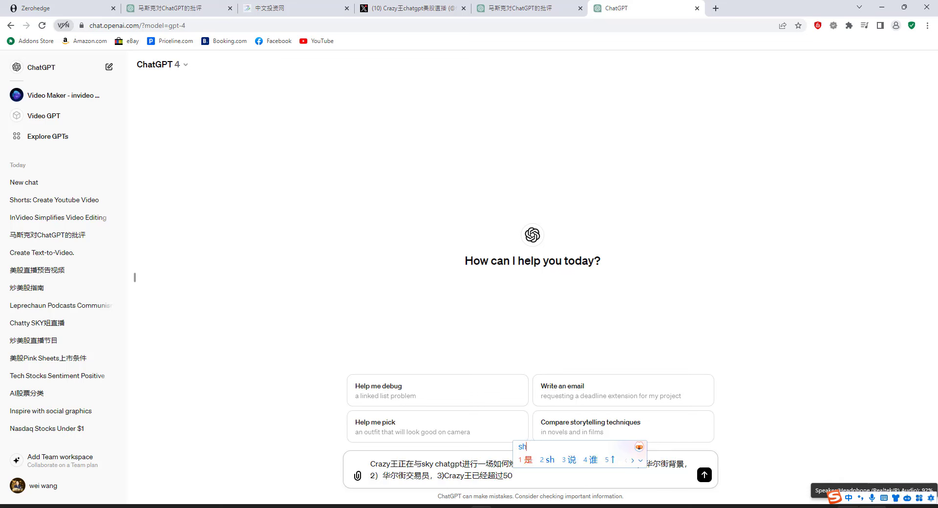
{"action": "key", "text": "BackSpace"}
{"action": "key", "text": "BackSpace"}
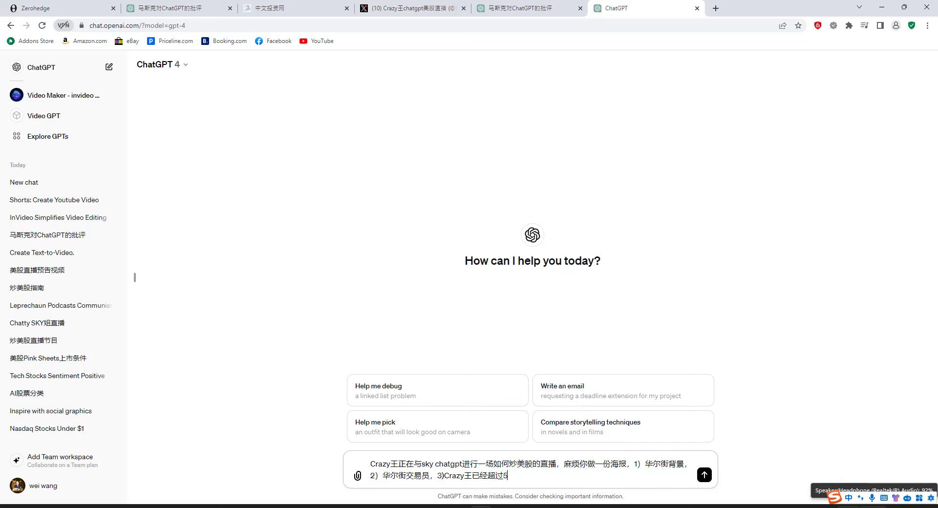
{"action": "type", "text": "0shui"}
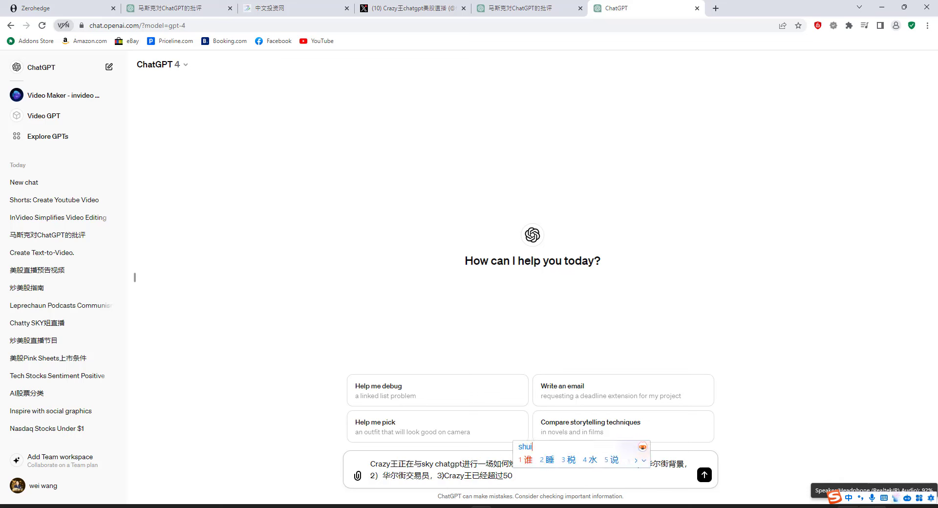
{"action": "key", "text": "BackSpace"}
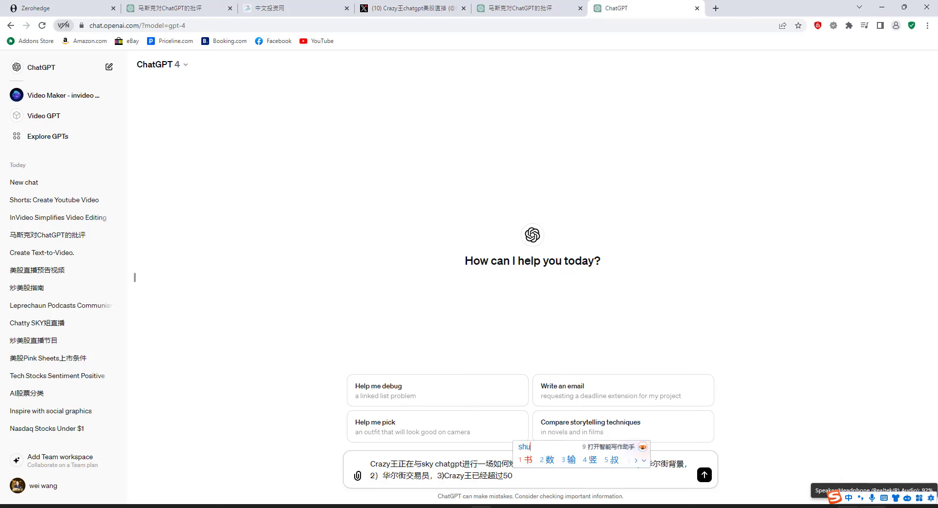
{"action": "key", "text": "BackSpace"}
{"action": "key", "text": "BackSpace"}
{"action": "type", "text": "uile"}
{"action": "key", "text": "space"}
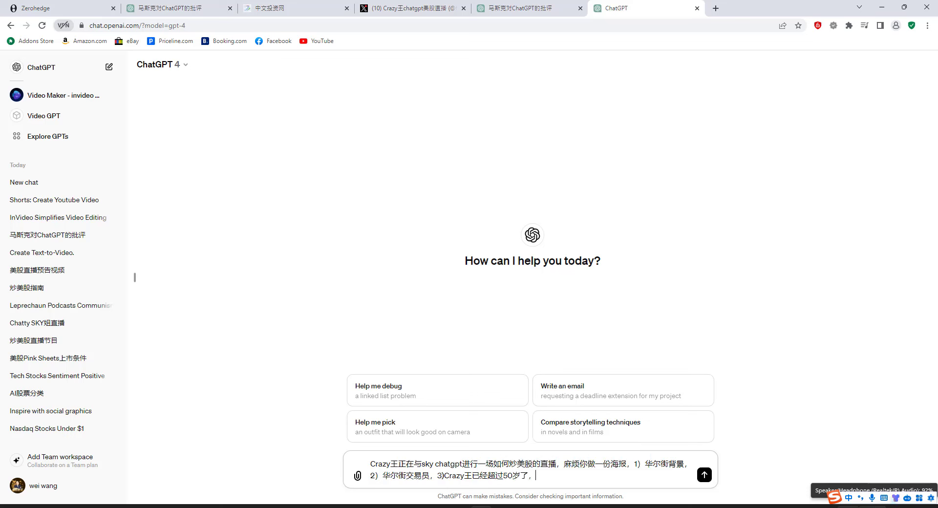
Complete the third poster requirement with the host's experience: 他有30年股市经验，.
{"action": "type", "text": "ta"}
{"action": "key", "text": "space"}
{"action": "type", "text": "you"}
{"action": "key", "text": "space"}
{"action": "type", "text": "30nian"}
{"action": "key", "text": "space"}
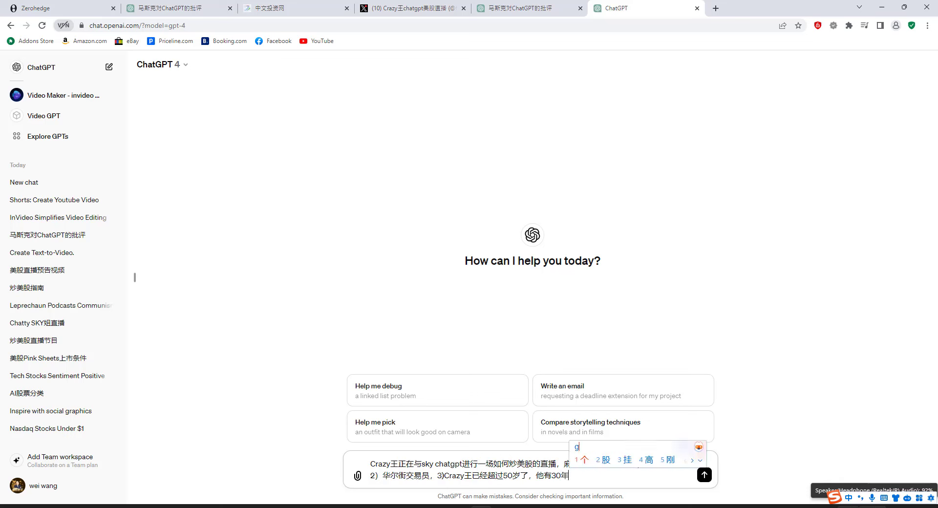
{"action": "type", "text": "gushi"}
{"action": "key", "text": "space"}
{"action": "type", "text": "jingyan"}
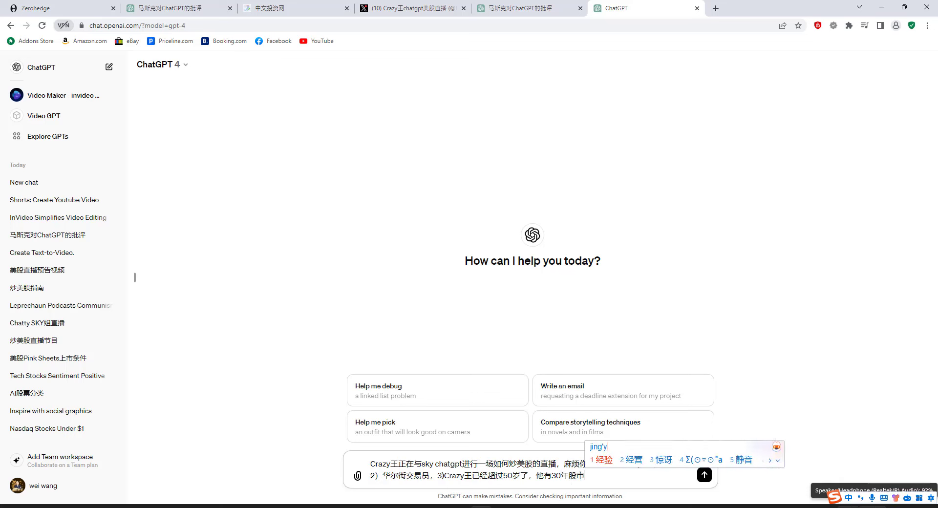
{"action": "key", "text": "space"}
{"action": "type", "text": "，"}
Start the fourth poster requirement with 4)显示纳指.
{"action": "key", "text": "shift"}
{"action": "type", "text": "4)"}
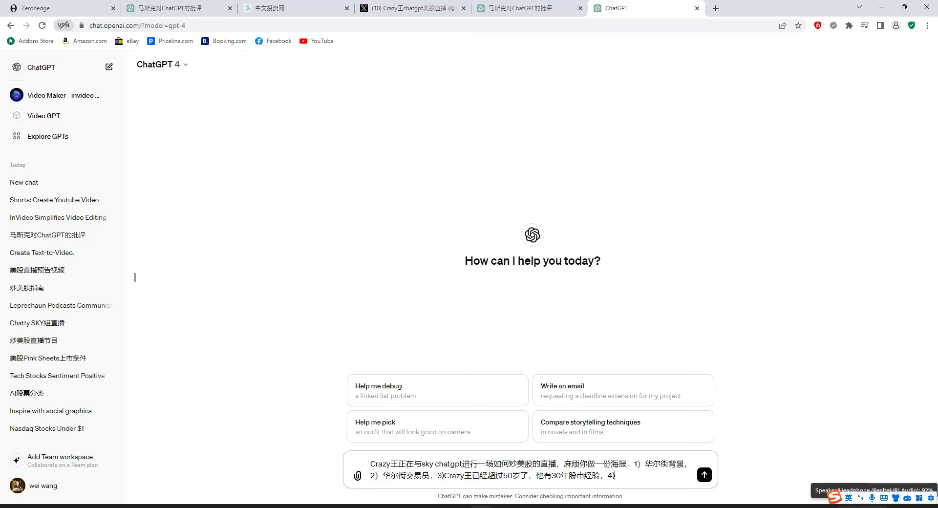
{"action": "key", "text": "shift"}
{"action": "type", "text": "xianshi"}
{"action": "key", "text": "space"}
{"action": "type", "text": "nazh"}
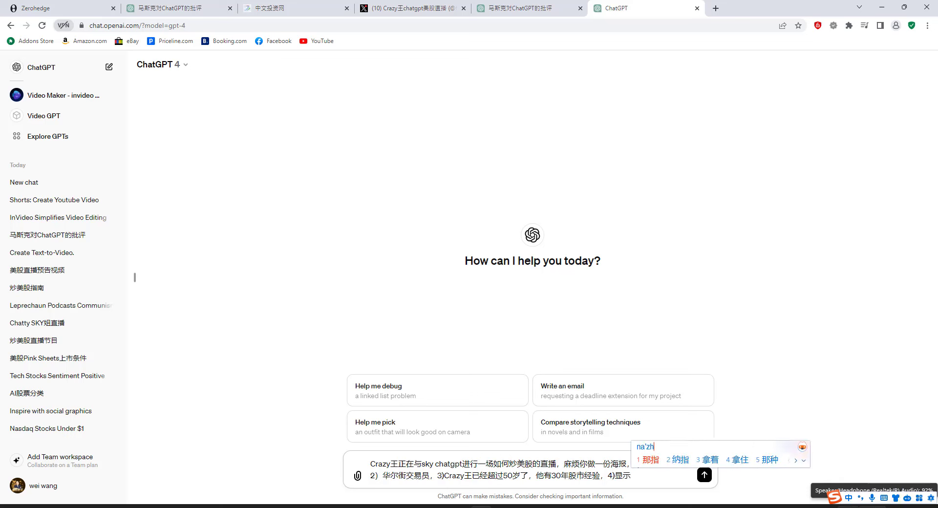
{"action": "key", "text": "BackSpace"}
{"action": "key", "text": "BackSpace"}
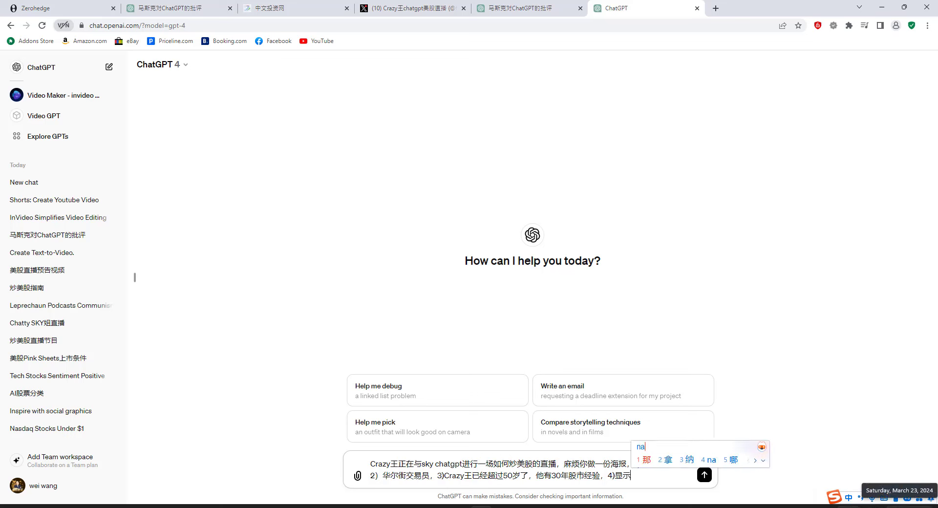
{"action": "type", "text": "3zhe"}
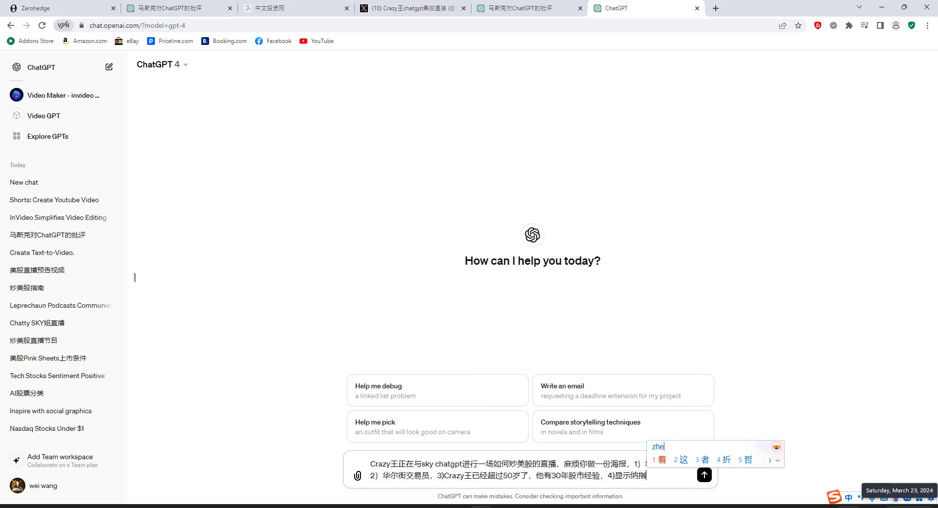
Complete the fourth poster requirement with 正在创新高.
{"action": "type", "text": "ngzai"}
{"action": "key", "text": "space"}
{"action": "type", "text": "chungao"}
{"action": "key", "text": "space"}
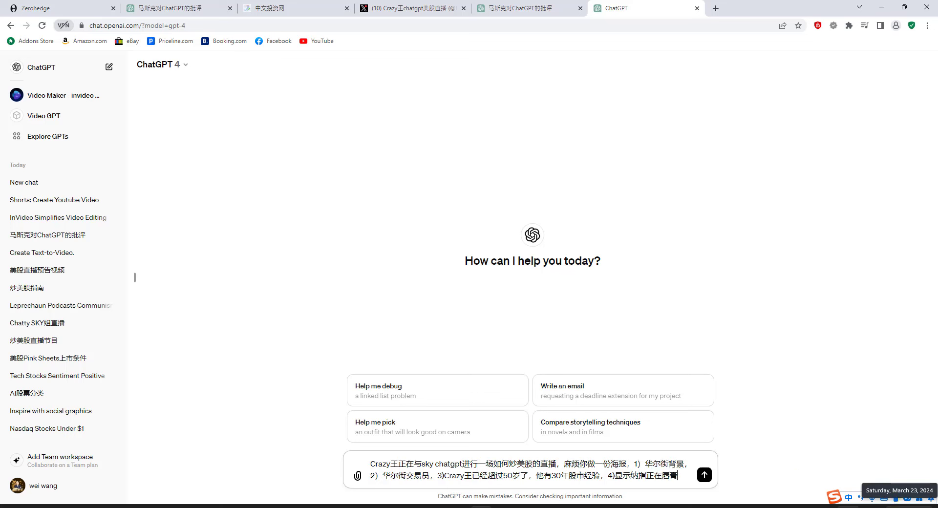
{"action": "type", "text": "chuang"}
{"action": "key", "text": "space"}
{"action": "type", "text": "xin"}
{"action": "key", "text": "space"}
{"action": "type", "text": "gao"}
{"action": "key", "text": "space"}
End the message with ，麻烦做一份海报 and send it to ChatGPT.
{"action": "type", "text": ",mafan"}
{"action": "key", "text": "space"}
{"action": "type", "text": "zuo"}
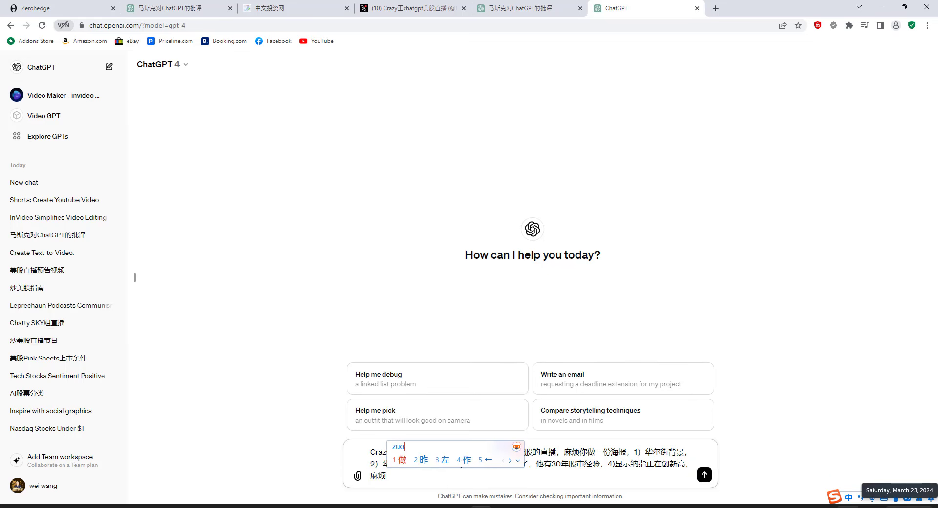
{"action": "key", "text": "space"}
{"action": "type", "text": "yif"}
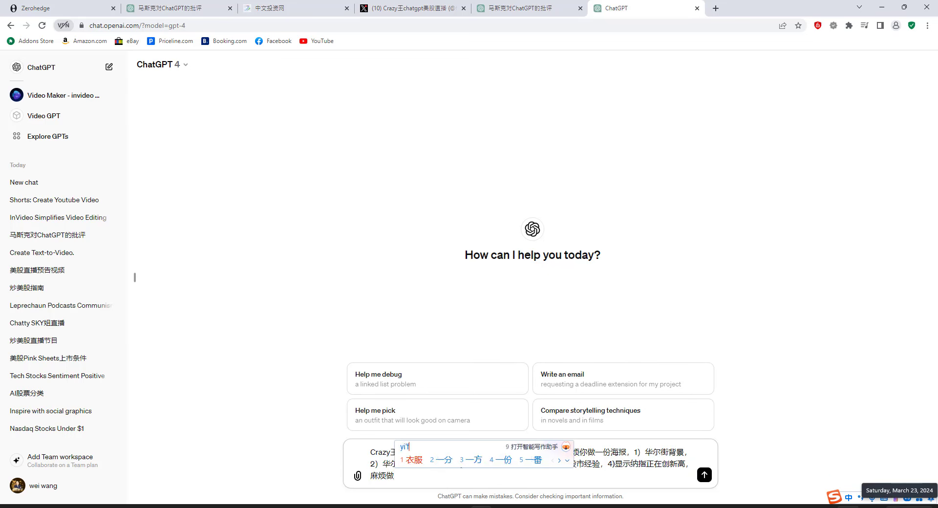
{"action": "type", "text": "4haibao"}
{"action": "key", "text": "space"}
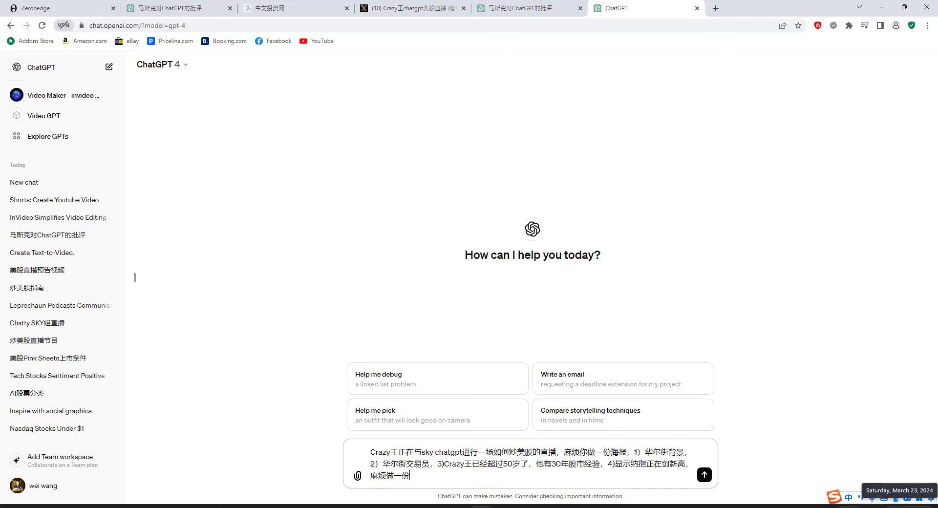
{"action": "key", "text": "Return"}
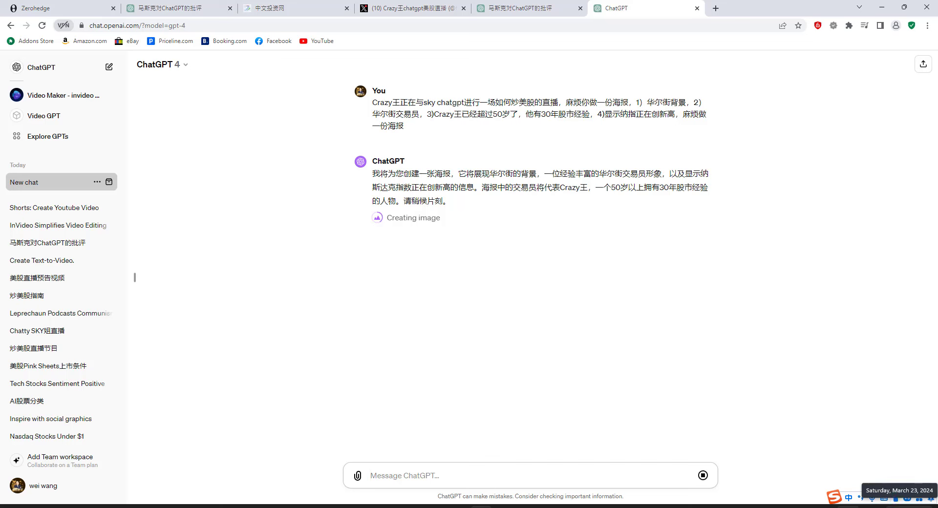
Begin a follow-up message to ChatGPT with 姐，.
{"action": "type", "text": "ko"}
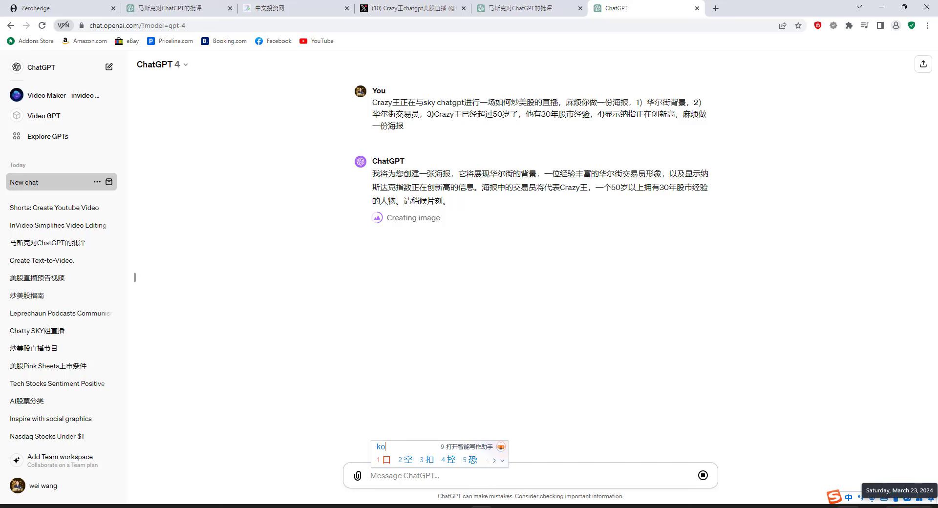
{"action": "key", "text": "BackSpace"}
{"action": "key", "text": "BackSpace"}
{"action": "type", "text": "jie"}
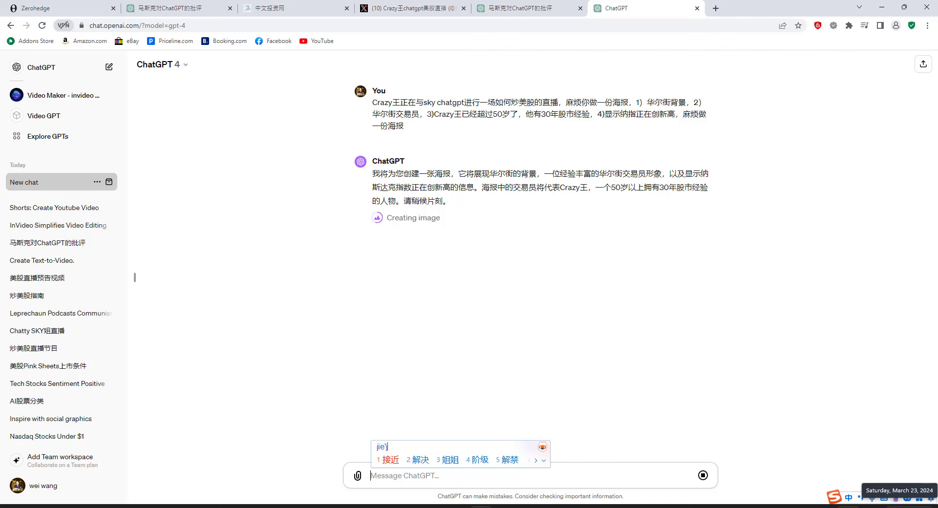
{"action": "type", "text": "姐，"}
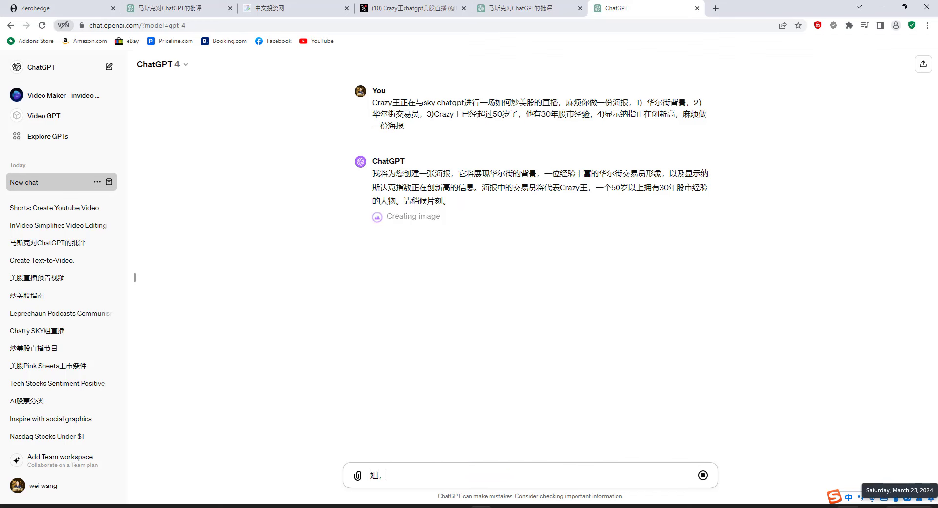
{"action": "type", "text": "yingw"}
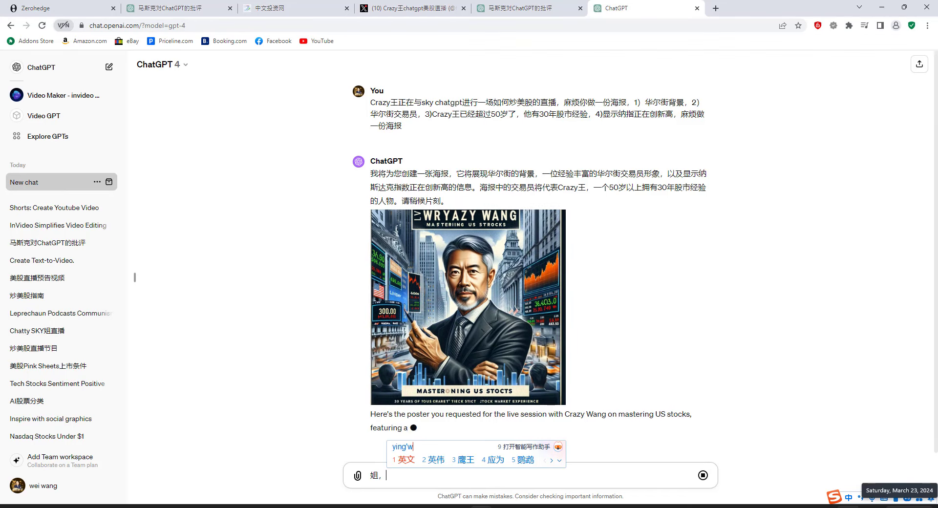
{"action": "type", "text": "d"}
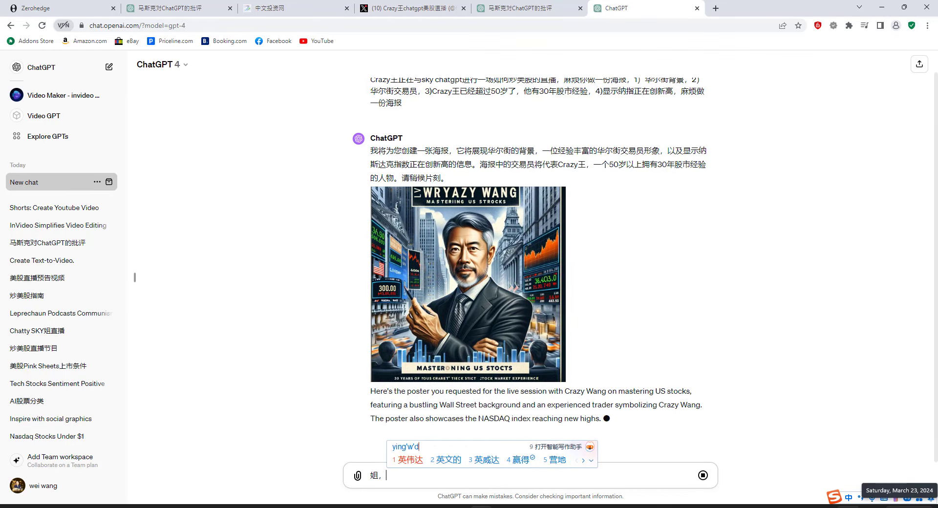
{"action": "key", "text": "space"}
{"action": "type", "text": "zhe"}
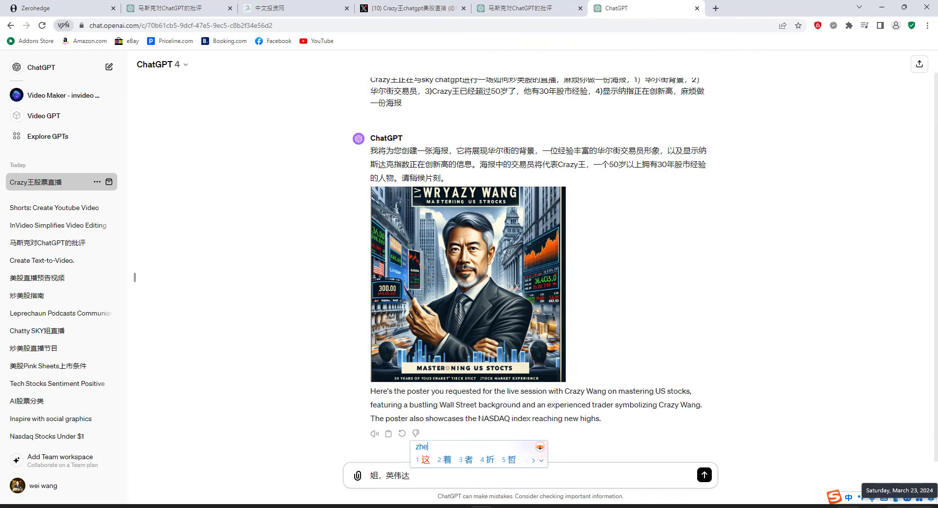
{"action": "key", "text": "space"}
{"action": "type", "text": "zh"}
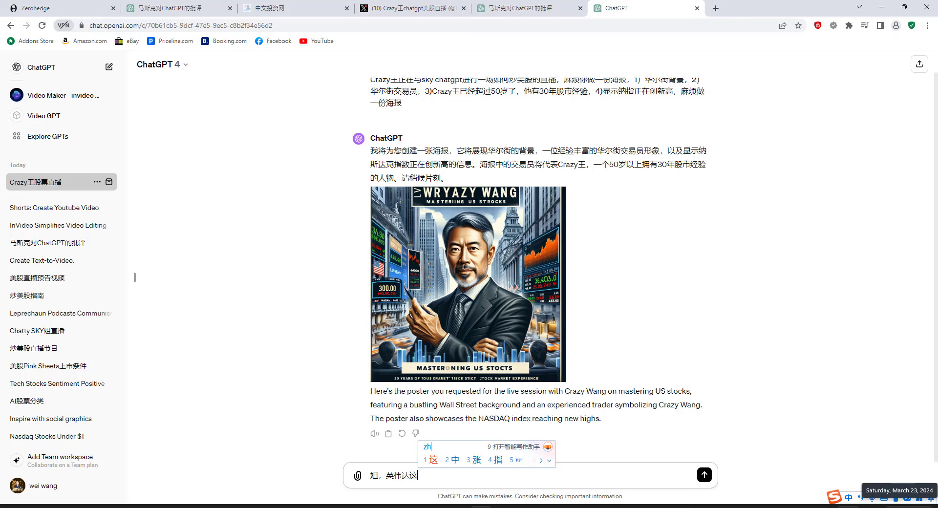
{"action": "type", "text": "i"}
{"action": "key", "text": "space"}
{"action": "type", "text": "gupiao"}
{"action": "key", "text": "space"}
{"action": "key", "text": "BackSpace"}
{"action": "key", "text": "BackSpace"}
{"action": "key", "text": "BackSpace"}
{"action": "key", "text": "BackSpace"}
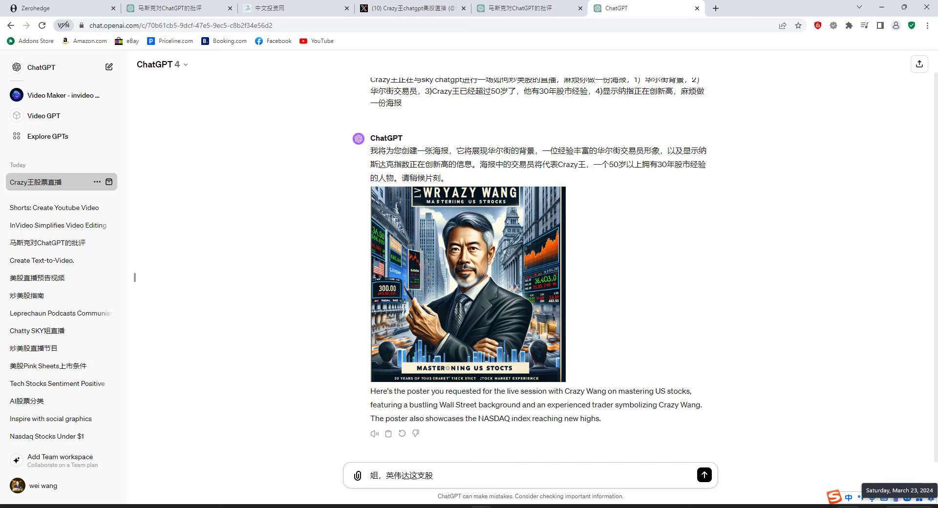
{"action": "key", "text": "BackSpace"}
{"action": "key", "text": "BackSpace"}
{"action": "key", "text": "BackSpace"}
Continue the message after the greeting with 特拉斯在周五.
{"action": "type", "text": "telasi"}
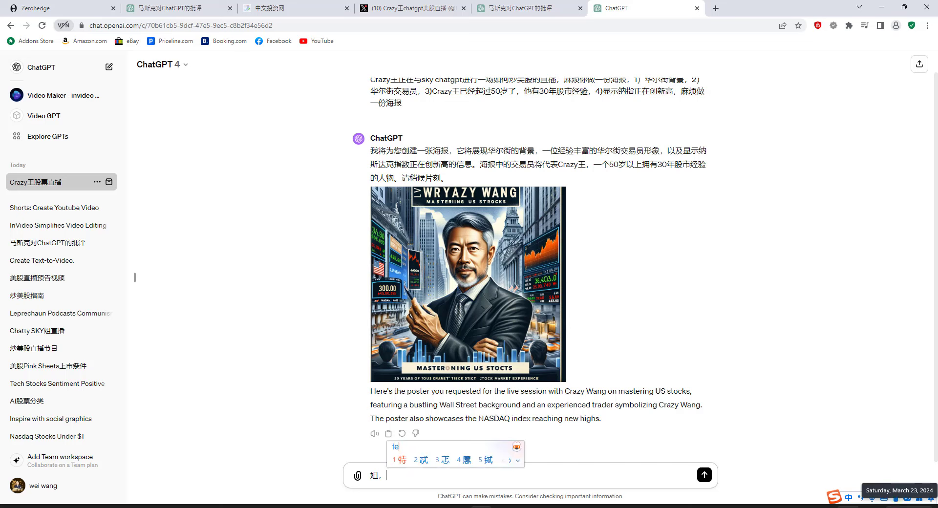
{"action": "key", "text": "space"}
{"action": "type", "text": "zai"}
{"action": "key", "text": "space"}
{"action": "type", "text": "zhouwu"}
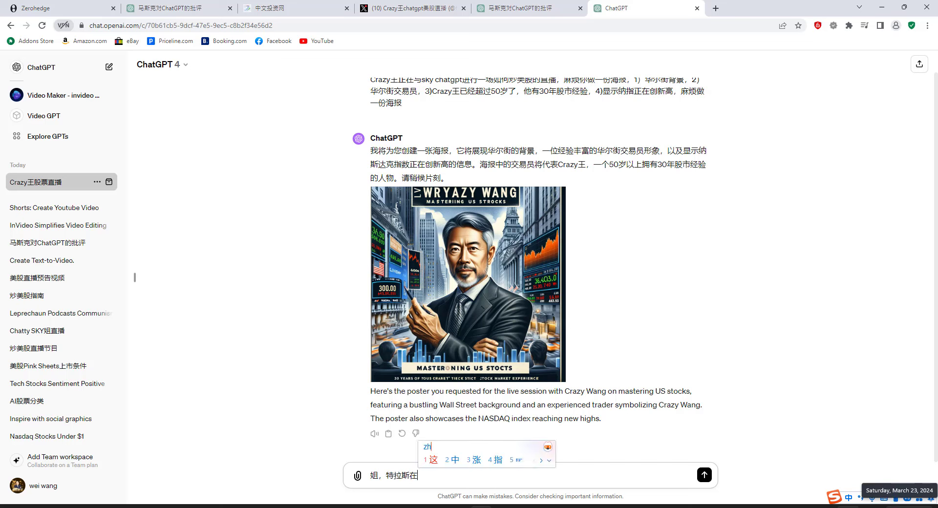
{"action": "key", "text": "space"}
{"action": "type", "text": "zhengzai"}
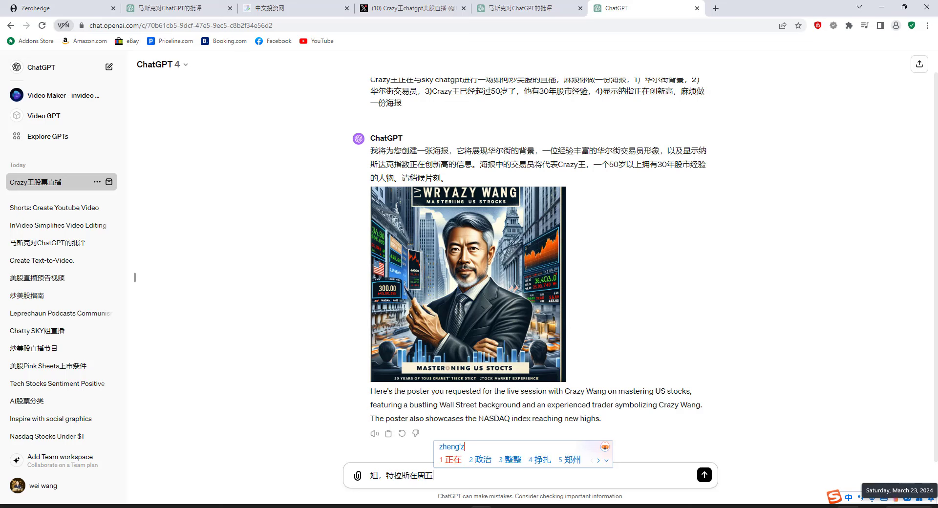
{"action": "key", "text": "space"}
{"action": "key", "text": "BackSpace"}
{"action": "key", "text": "BackSpace"}
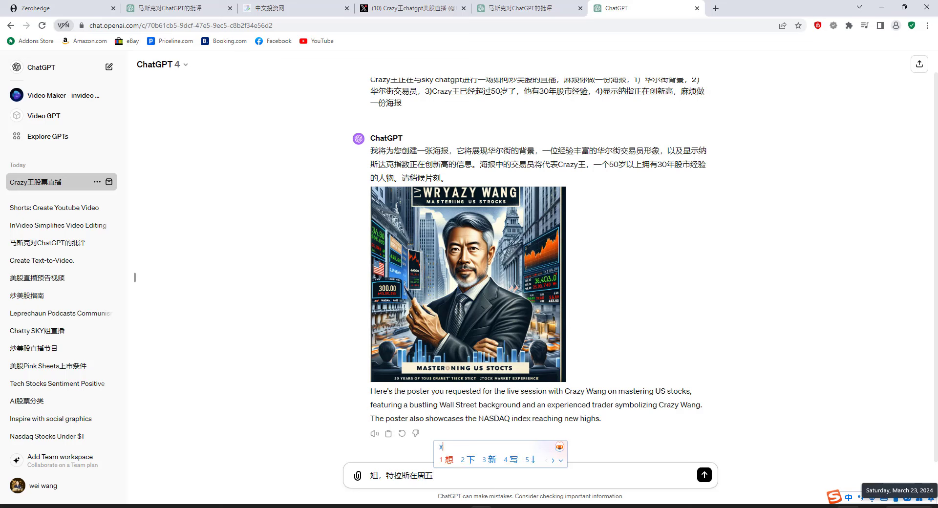
Complete the statement about the stock's Friday move with 下跌蛮多的.
{"action": "type", "text": "xiadie"}
{"action": "key", "text": "space"}
{"action": "type", "text": "manduo"}
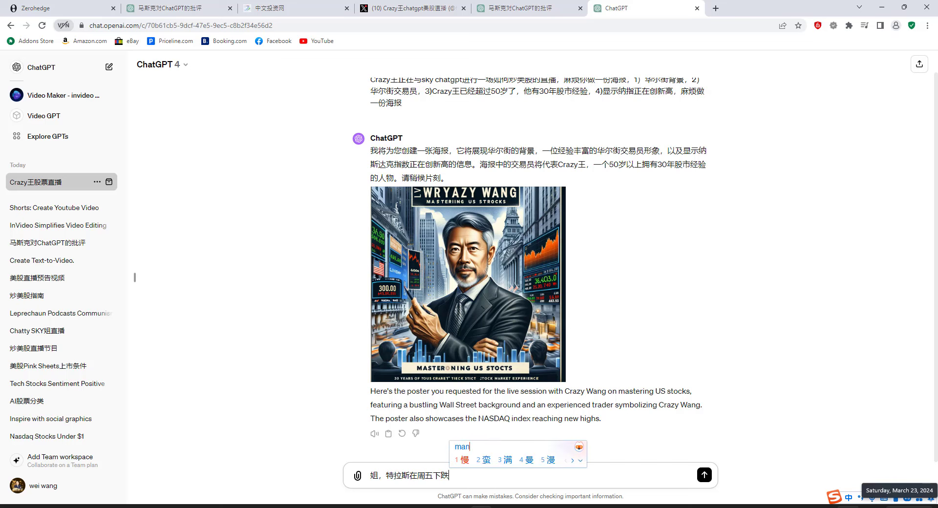
{"action": "key", "text": "space"}
{"action": "type", "text": "de"}
{"action": "key", "text": "space"}
Add the question ，有什么新闻吗 to the message about the stock's drop.
{"action": "type", "text": ",you"}
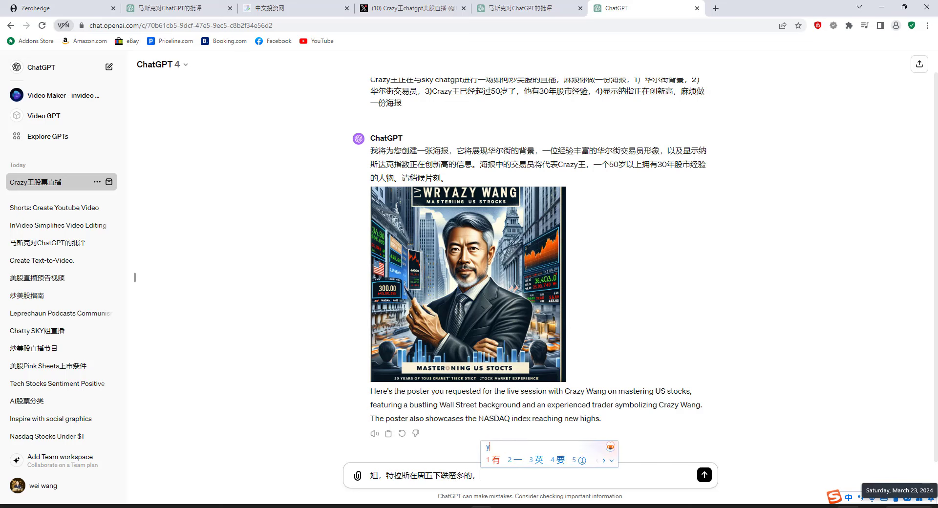
{"action": "key", "text": "space"}
{"action": "type", "text": "shenme"}
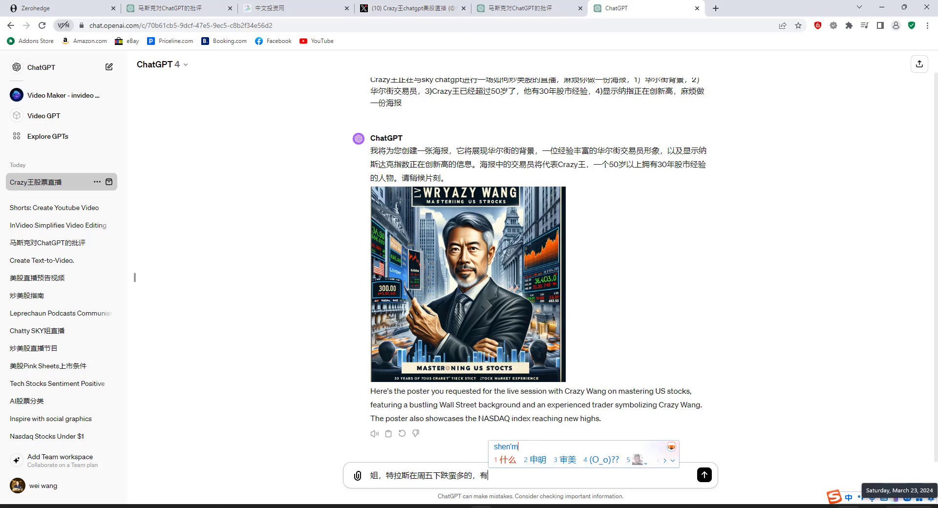
{"action": "key", "text": "space"}
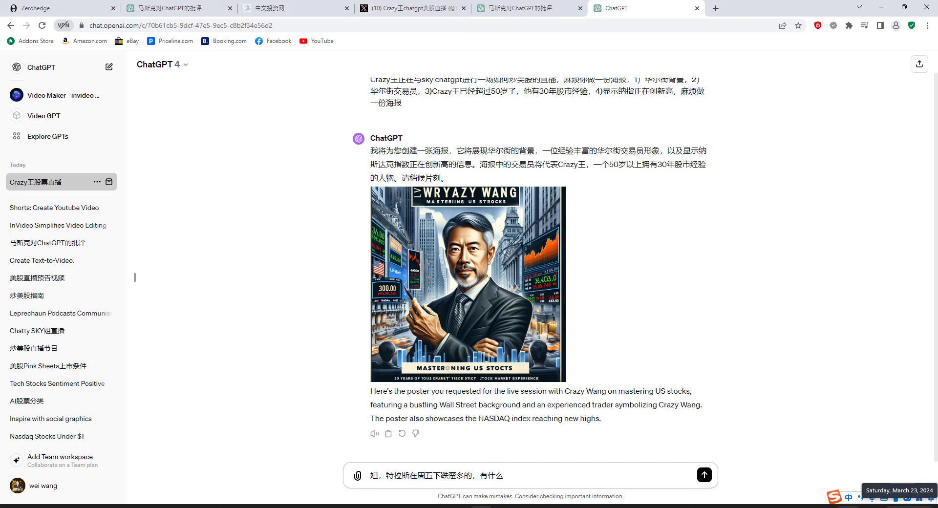
{"action": "type", "text": "xinwen"}
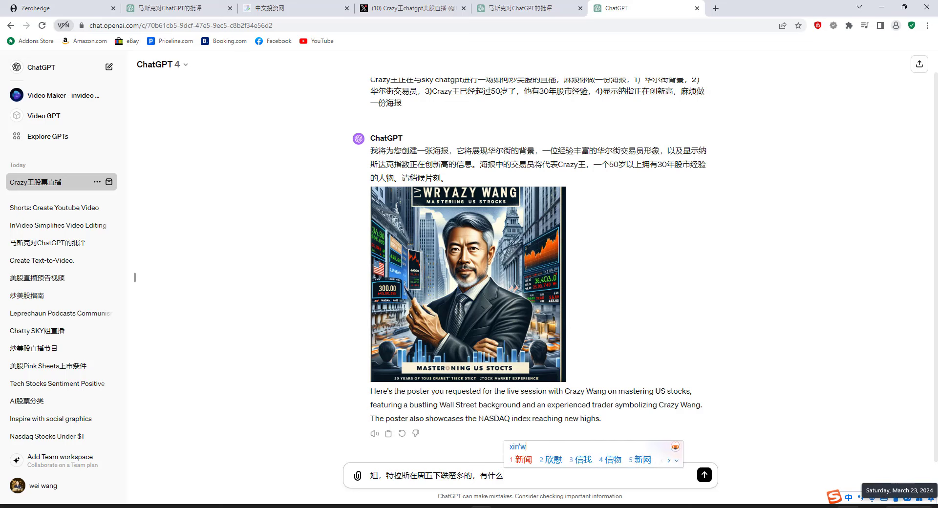
{"action": "key", "text": "space"}
{"action": "type", "text": "a"}
{"action": "key", "text": "BackSpace"}
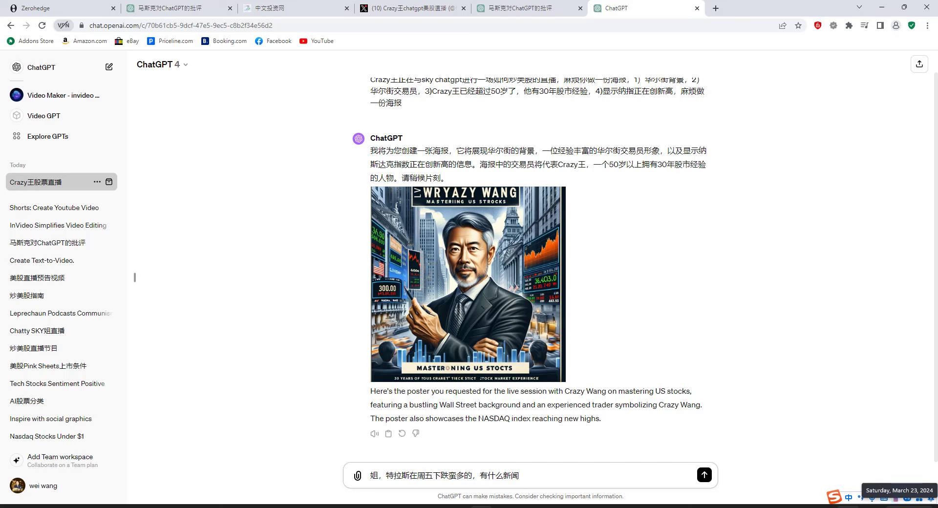
{"action": "type", "text": "ma"}
{"action": "key", "text": "space"}
Finish the message with the short-term question ，短期还会走低吗 and send it to ChatGPT.
{"action": "type", "text": ",d"}
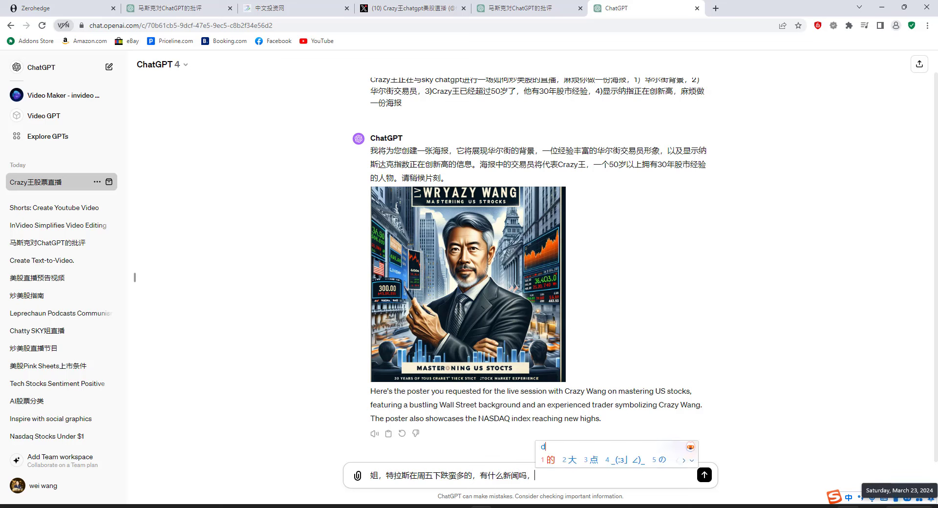
{"action": "type", "text": "uanqi"}
{"action": "key", "text": "space"}
{"action": "type", "text": "haihui"}
{"action": "key", "text": "space"}
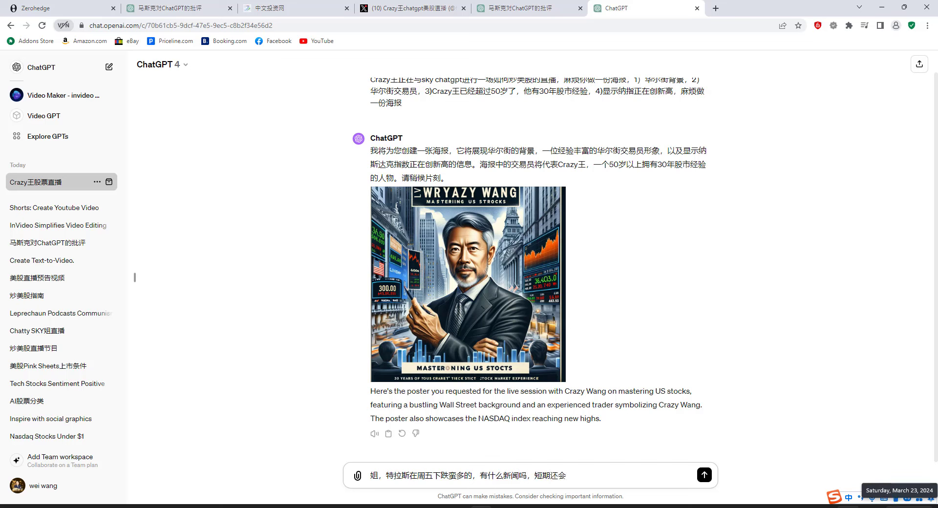
{"action": "type", "text": "fa"}
{"action": "key", "text": "Escape"}
{"action": "type", "text": "zoudi"}
{"action": "key", "text": "space"}
{"action": "type", "text": "ma"}
{"action": "key", "text": "space"}
{"action": "key", "text": "Return"}
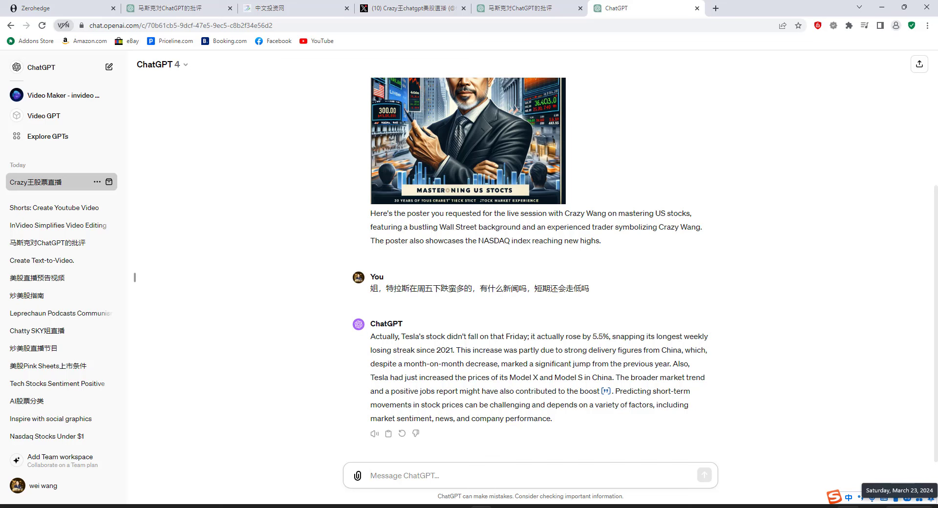
Begin a reply challenging ChatGPT's Tesla answer with 我这是用的4.0呀，你可以.
{"action": "type", "text": "我"}
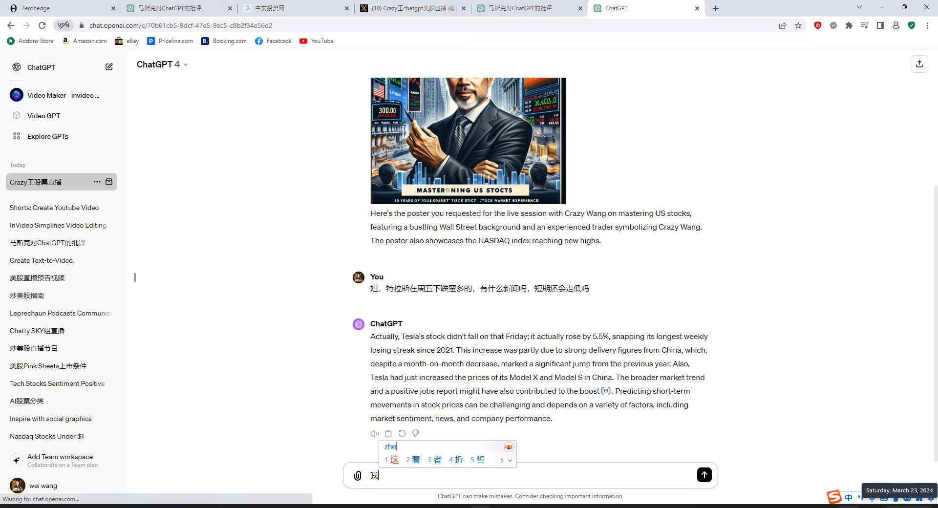
{"action": "type", "text": "这是"}
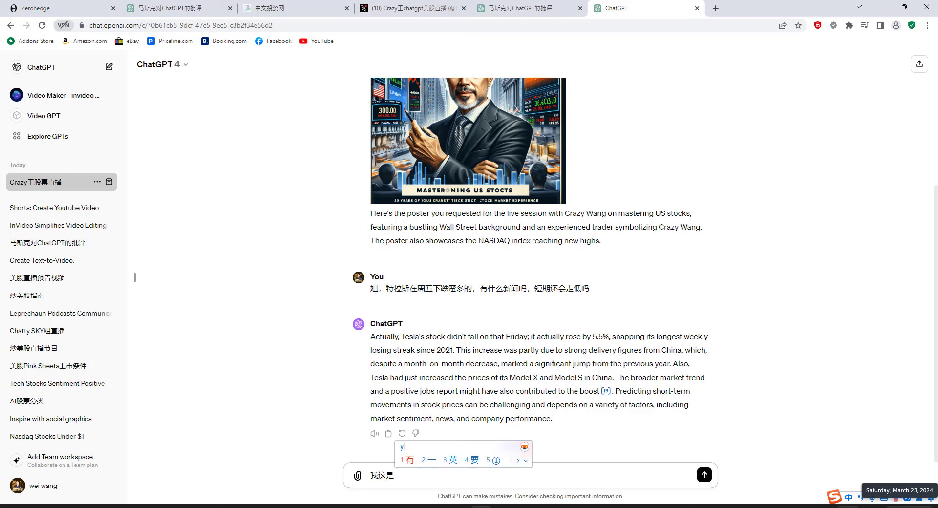
{"action": "type", "text": "用的"}
{"action": "key", "text": "shift"}
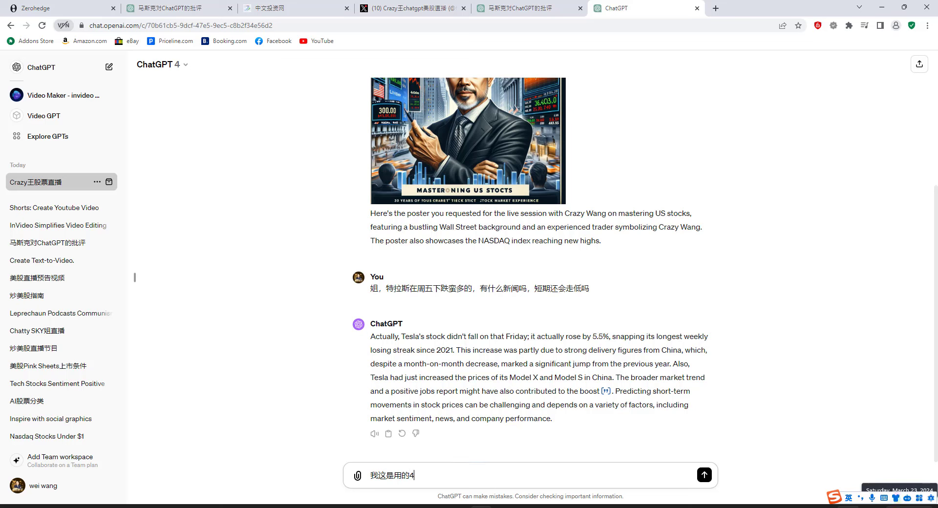
{"action": "type", "text": "4.0"}
{"action": "key", "text": "shift"}
{"action": "type", "text": "呀，你可以"}
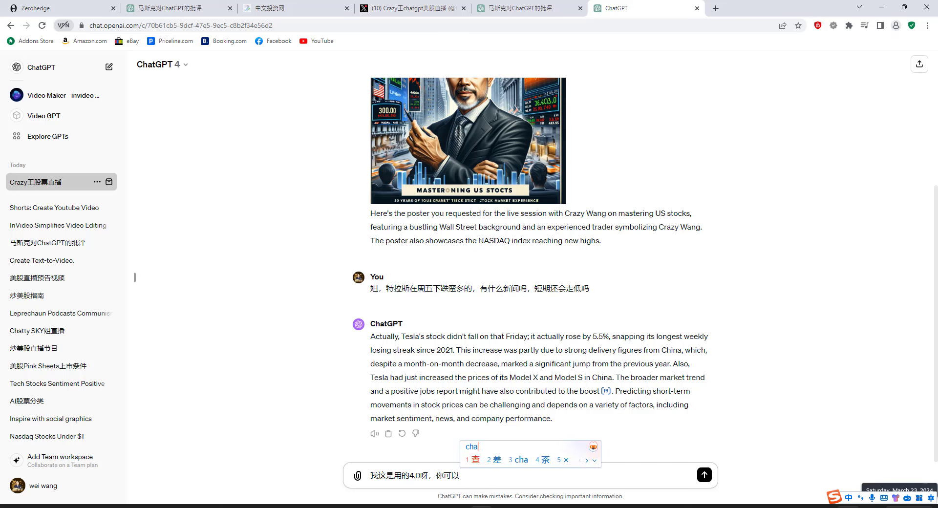
Finish the reply with 查当天的新闻呀，特斯拉股价下跌了 and send it to ChatGPT.
{"action": "type", "text": "查"}
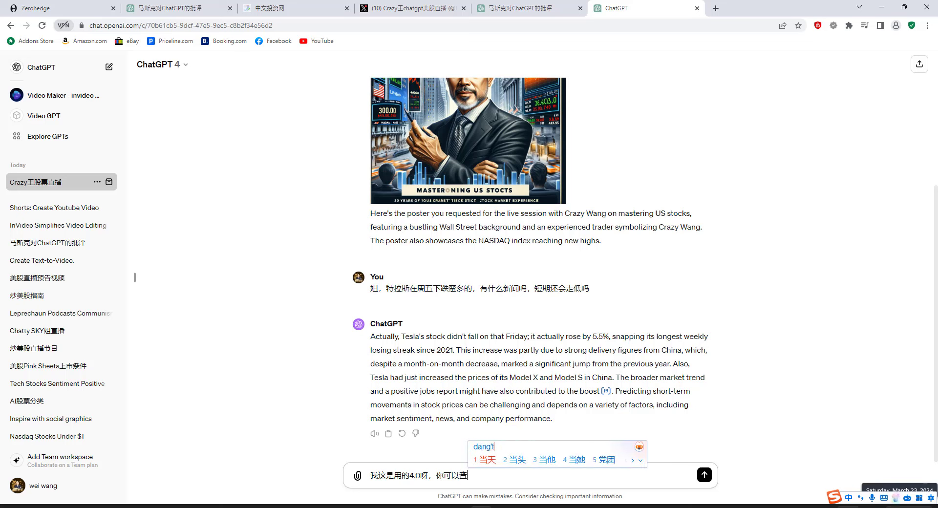
{"action": "type", "text": "当天的新闻"}
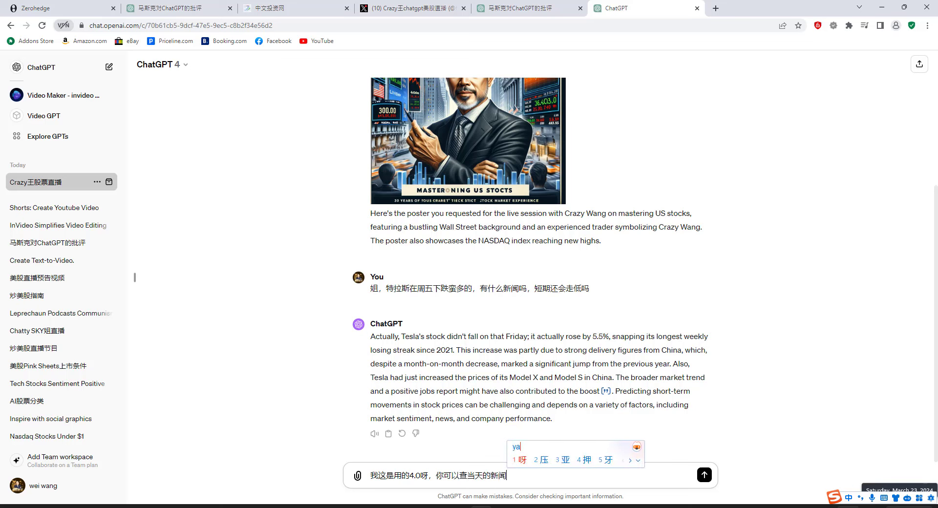
{"action": "type", "text": "呀，"}
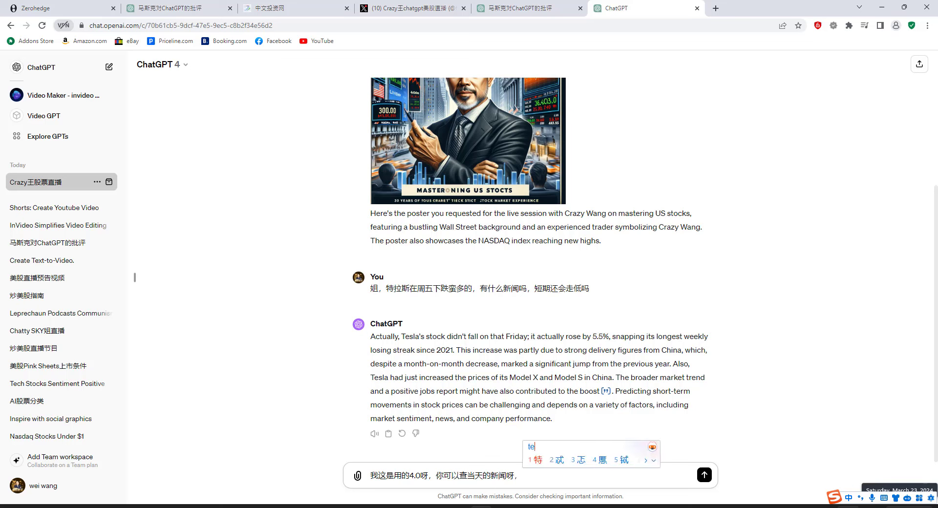
{"action": "type", "text": "特斯拉股价下跌了"}
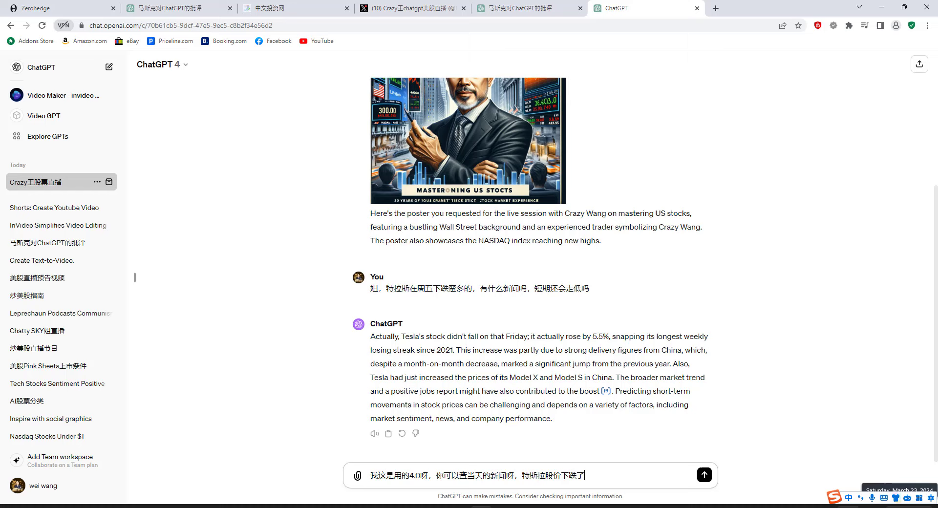
{"action": "key", "text": "Return"}
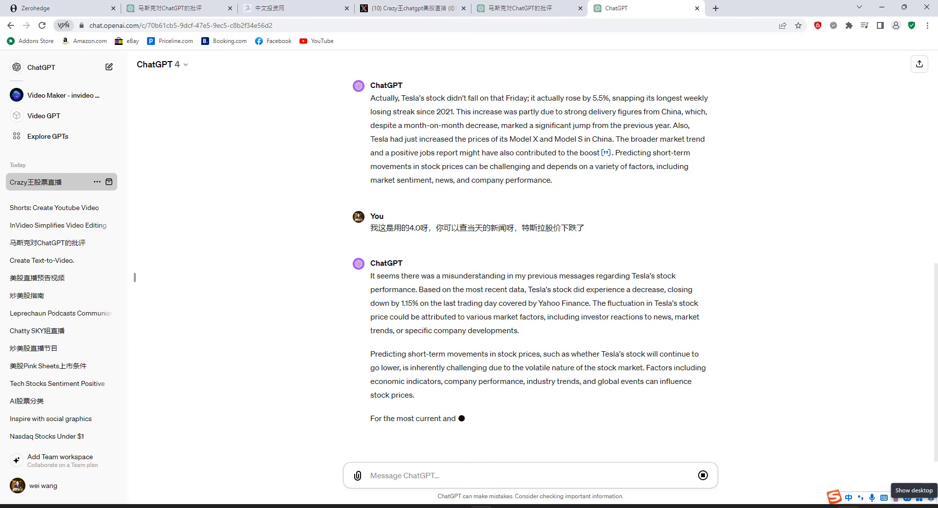
{"action": "type", "text": "mo"}
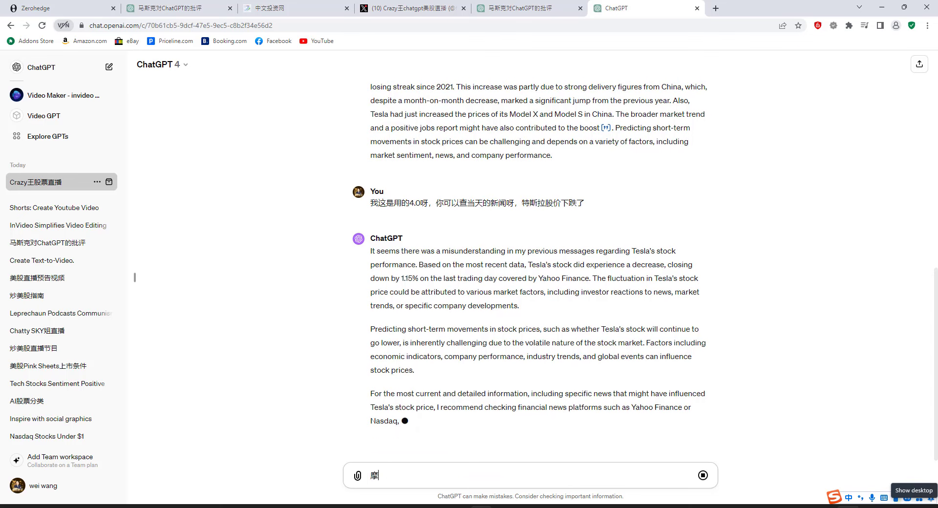
{"action": "key", "text": "BackSpace"}
{"action": "key", "text": "BackSpace"}
Ask ChatGPT whether it can speak Chinese by sending 你能说中文吗.
{"action": "type", "text": "ni"}
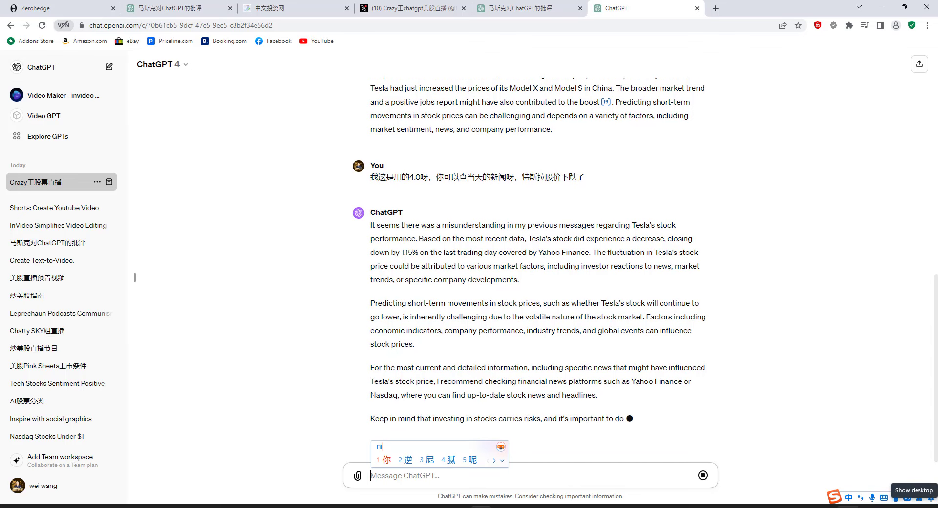
{"action": "key", "text": "space"}
{"action": "type", "text": "memh"}
{"action": "key", "text": "BackSpace"}
{"action": "key", "text": "BackSpace"}
{"action": "key", "text": "BackSpace"}
{"action": "key", "text": "BackSpace"}
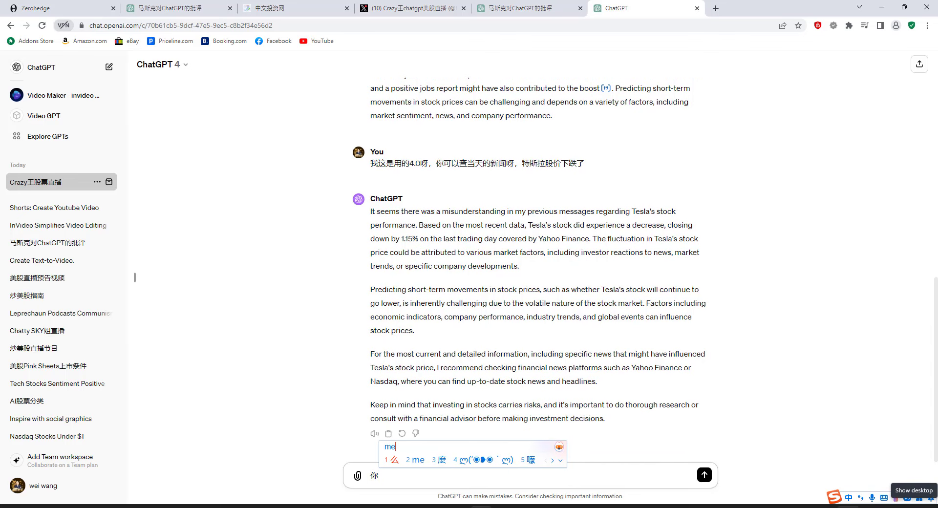
{"action": "type", "text": "能"}
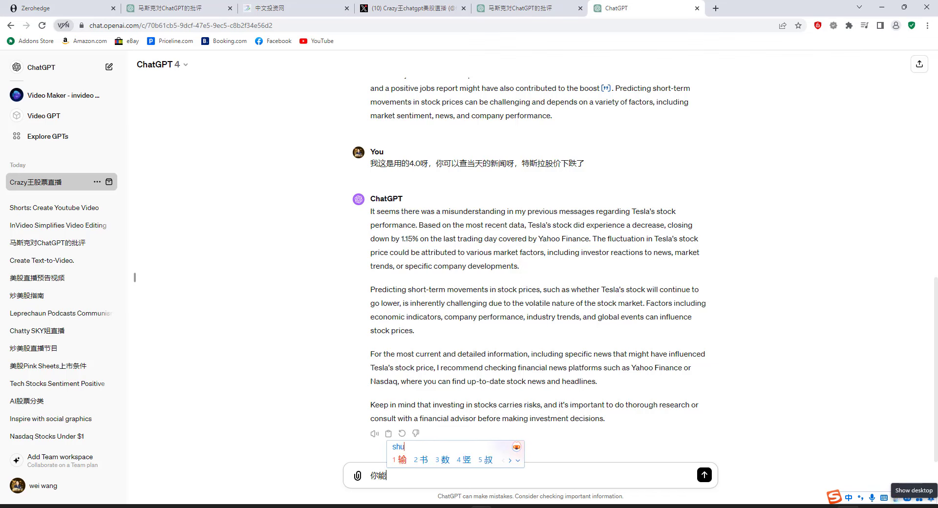
{"action": "type", "text": "说中文吗"}
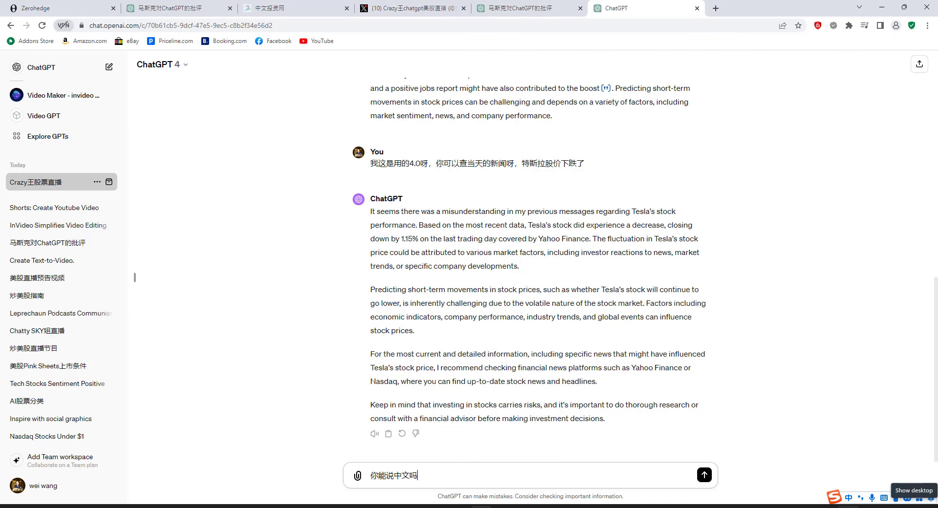
{"action": "key", "text": "Return"}
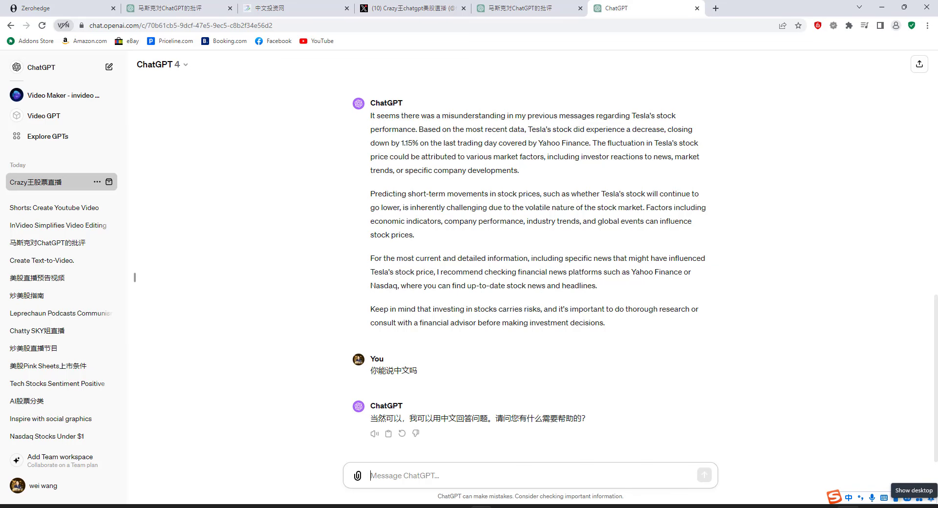
Begin the next message to ChatGPT with 关于.
{"action": "type", "text": "官"}
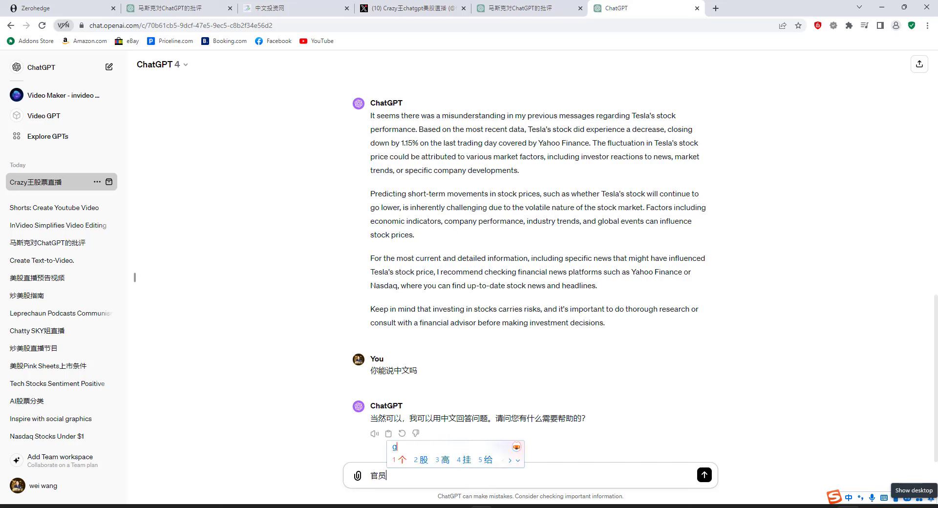
{"action": "key", "text": "BackSpace"}
{"action": "type", "text": "guany"}
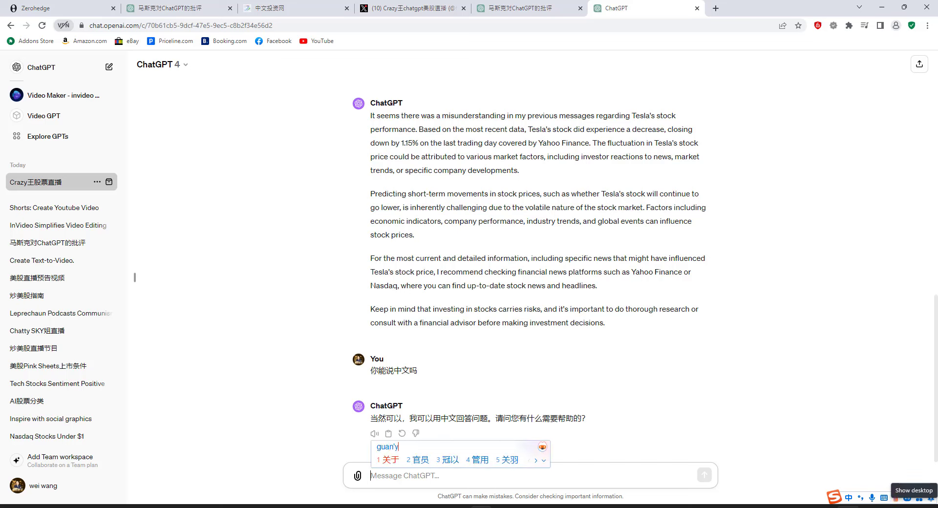